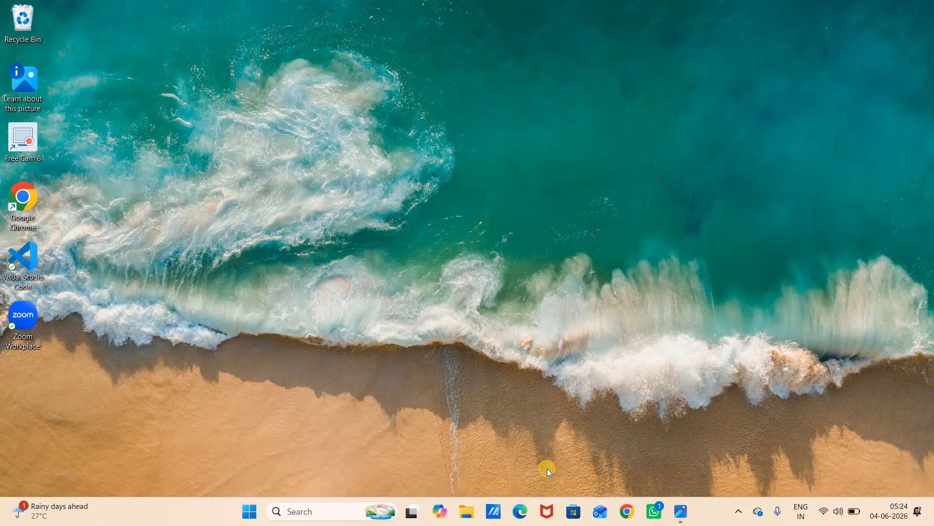
Step: Open Google Chrome, search Google for "mysql" and open the official MySQL website
left_click(627, 515)
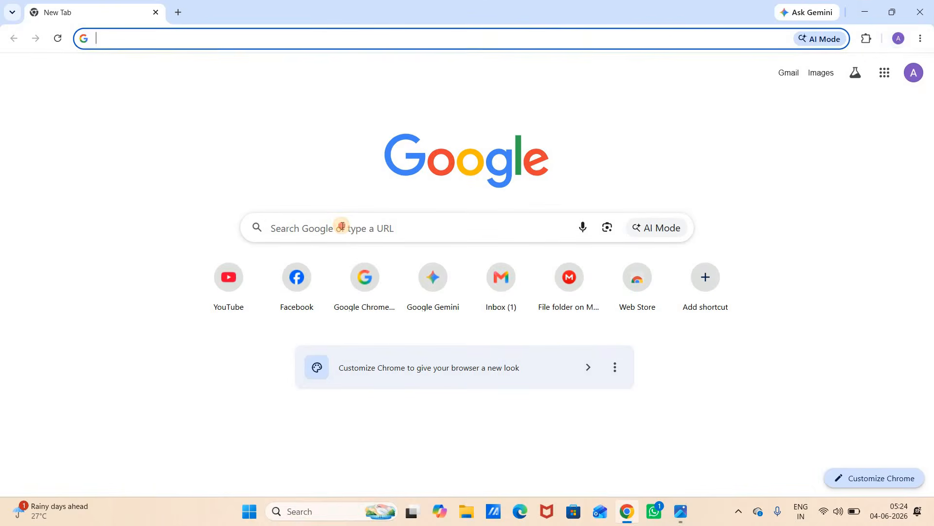
left_click(340, 227)
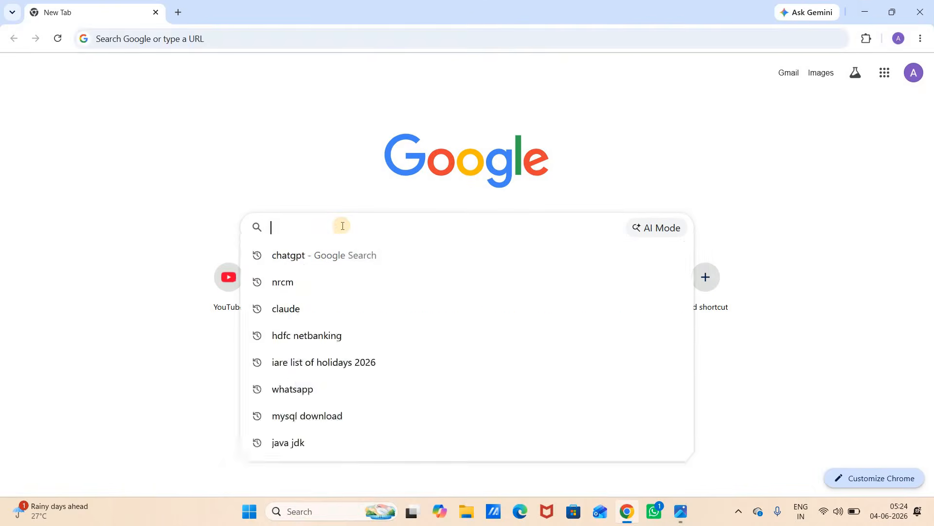
type("mysql")
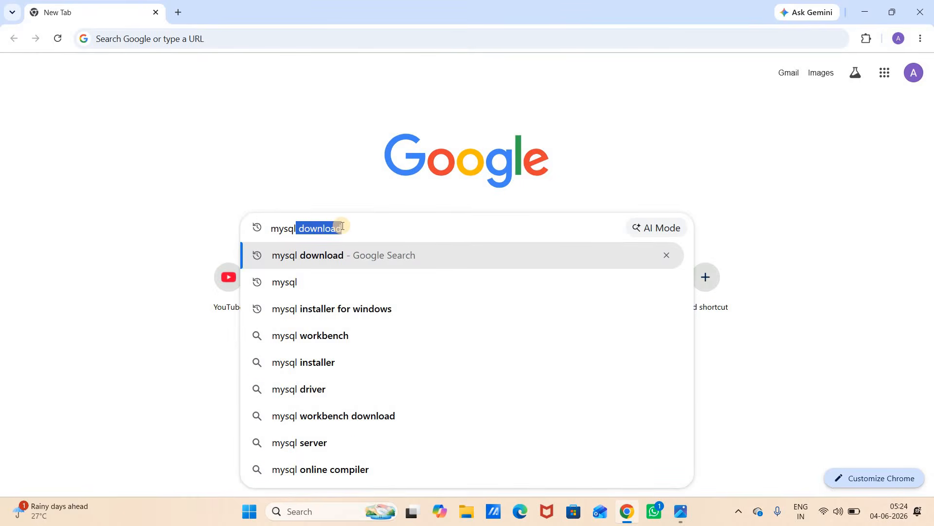
key("BackSpace")
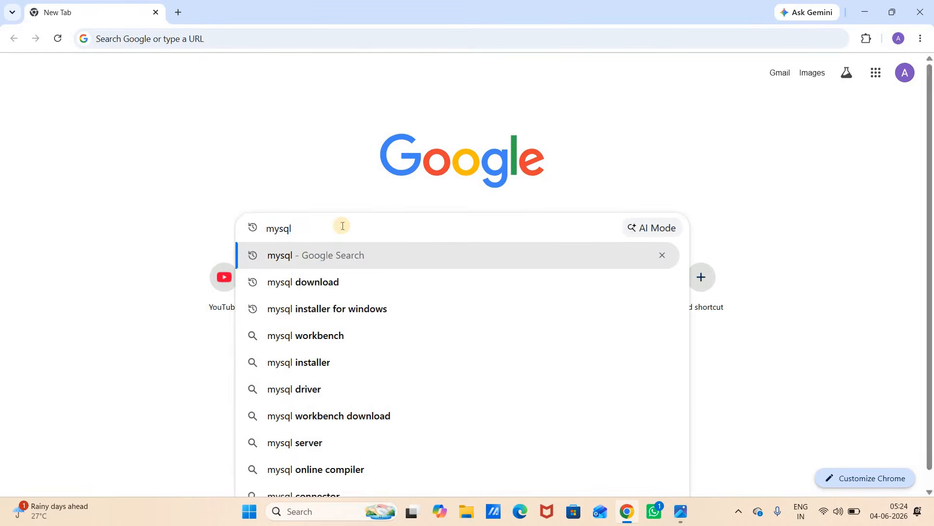
key("Return")
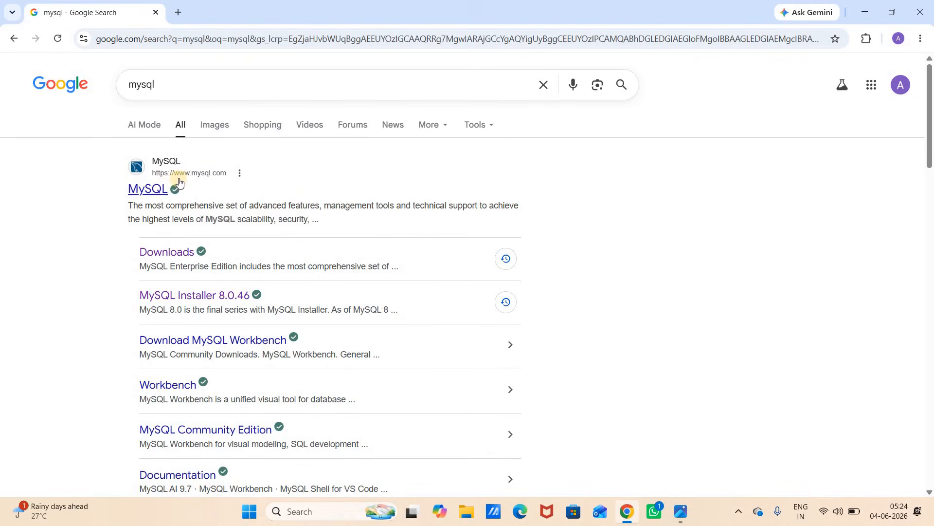
left_click(153, 189)
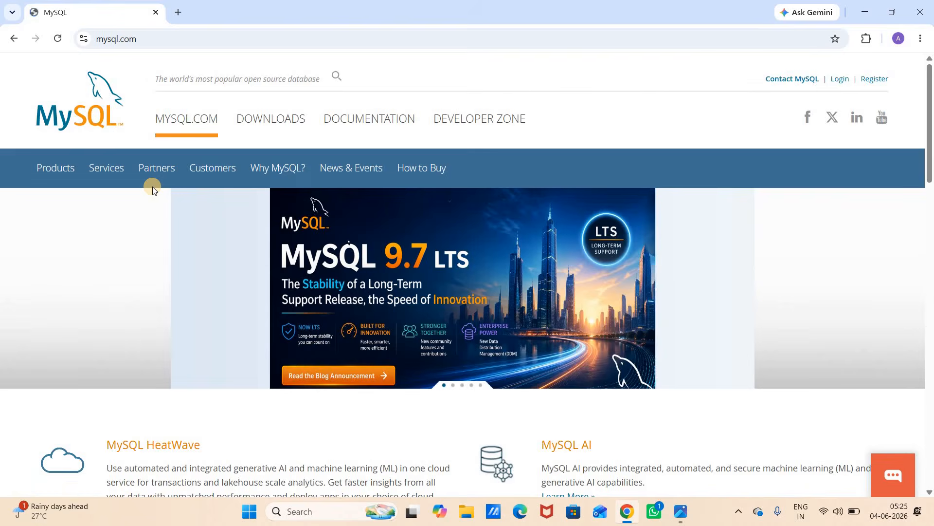
Step: Go to the MySQL Community (GPL) Downloads and open the MySQL Community Server download page
left_click(271, 125)
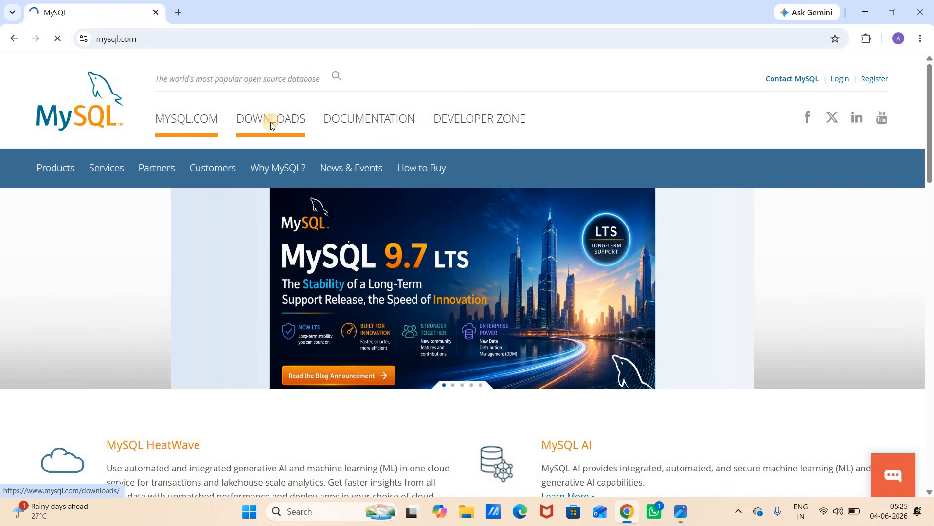
scroll(381, 315, "down", 2)
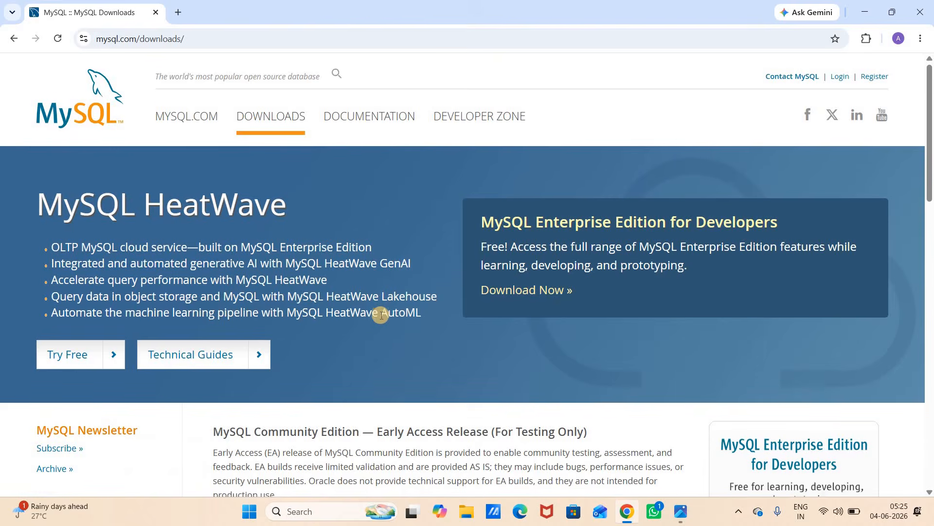
scroll(381, 319, "down", 3)
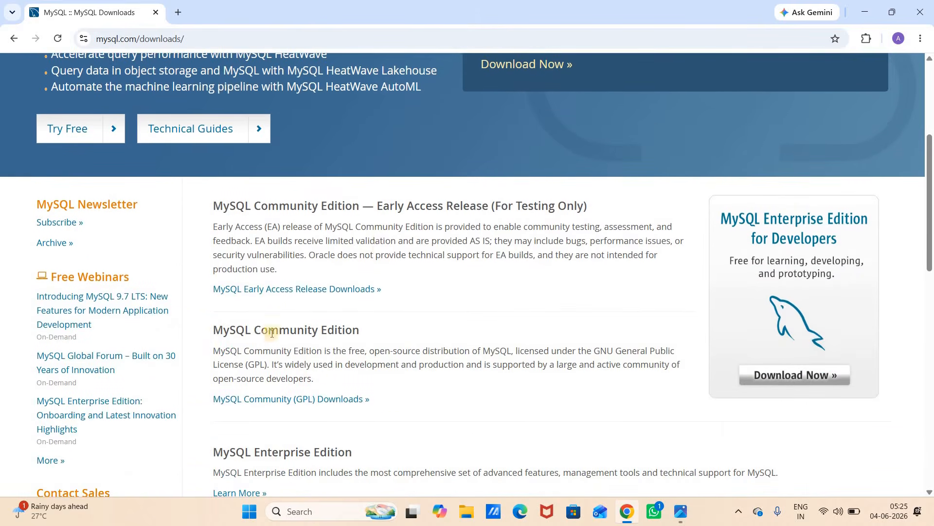
left_click(294, 400)
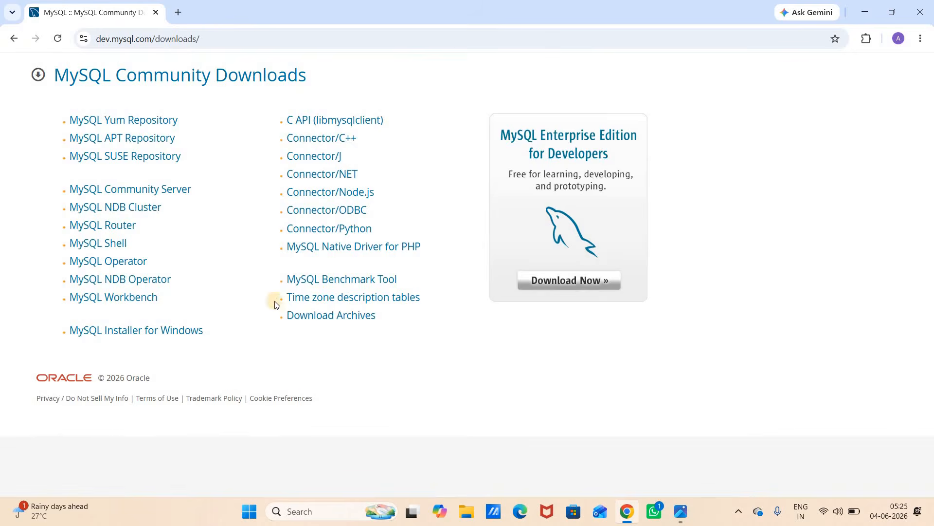
left_click(156, 195)
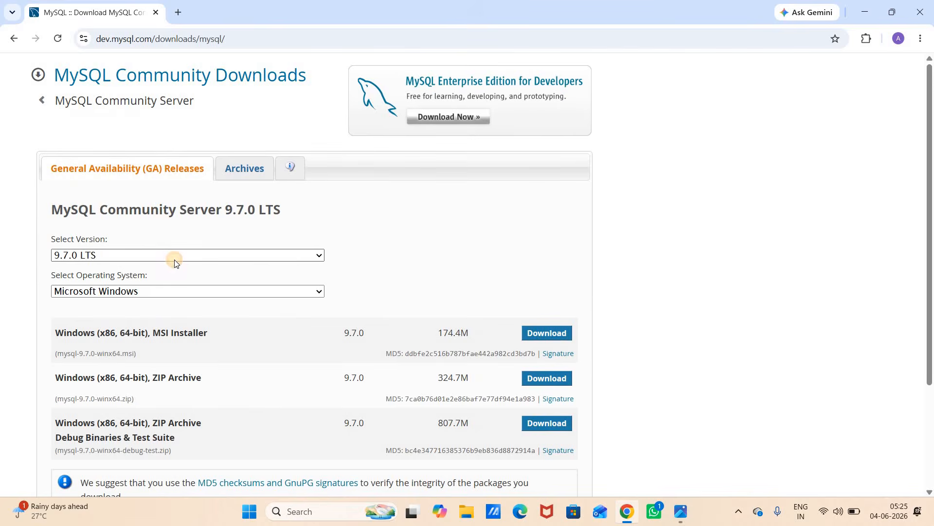
Step: Select version 8.4.9 LTS and download the Windows (x86, 64-bit) MSI Installer without logging in or signing up
left_click(174, 259)
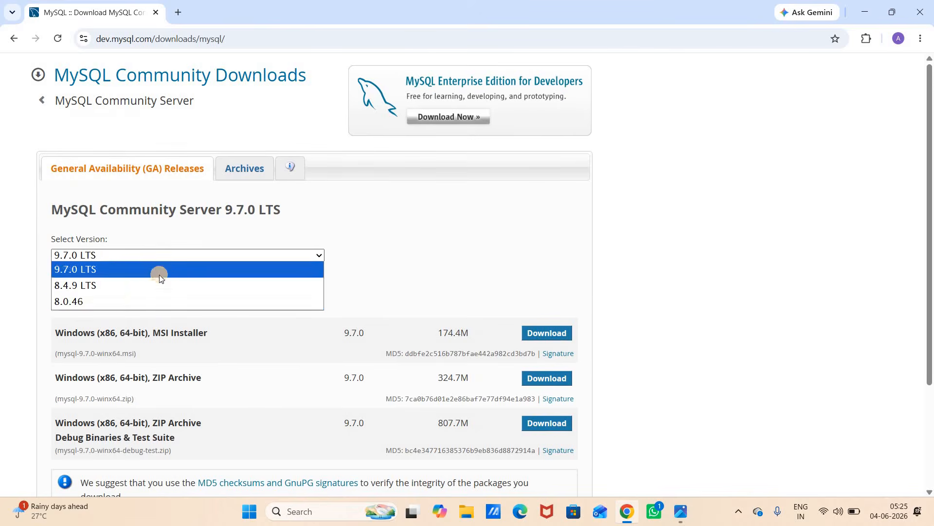
left_click(100, 284)
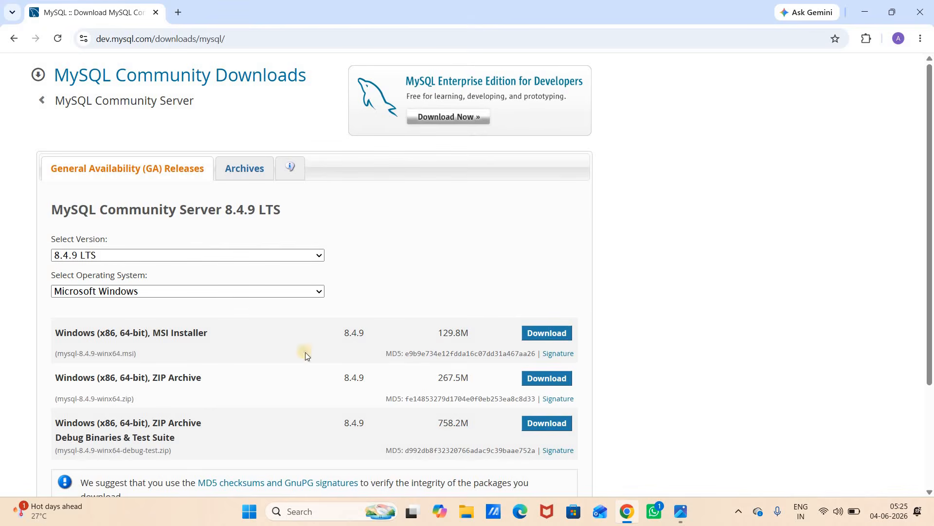
left_click(548, 337)
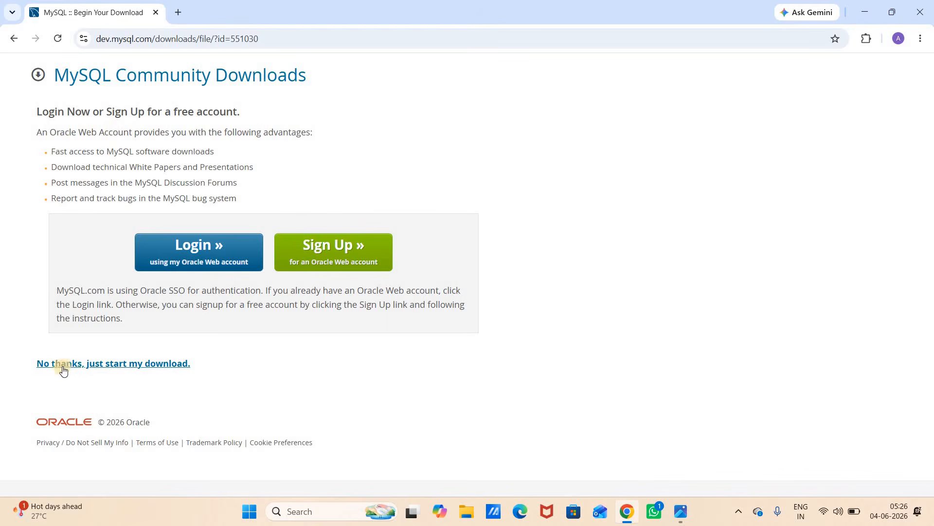
left_click(103, 364)
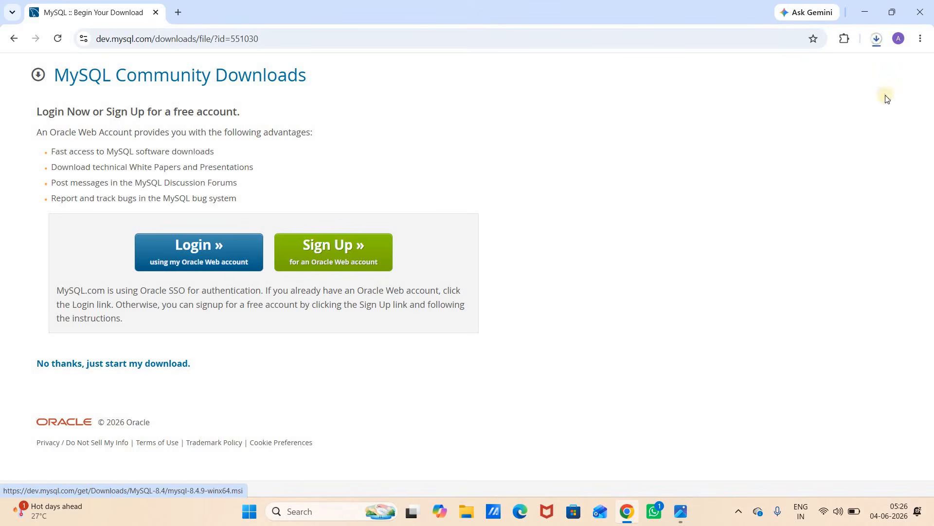
Step: Show the downloaded mysql-8.4.9-winx64 installer in its folder and launch it
left_click(871, 41)
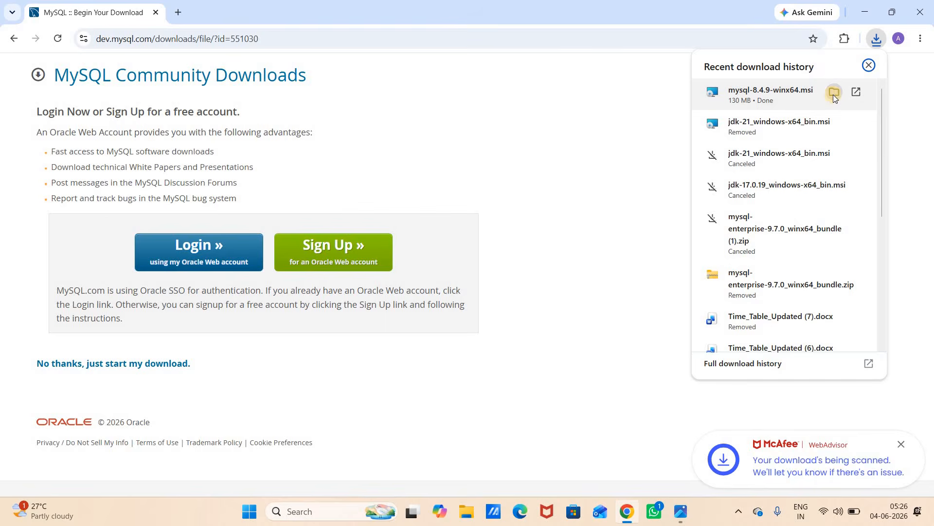
left_click(834, 92)
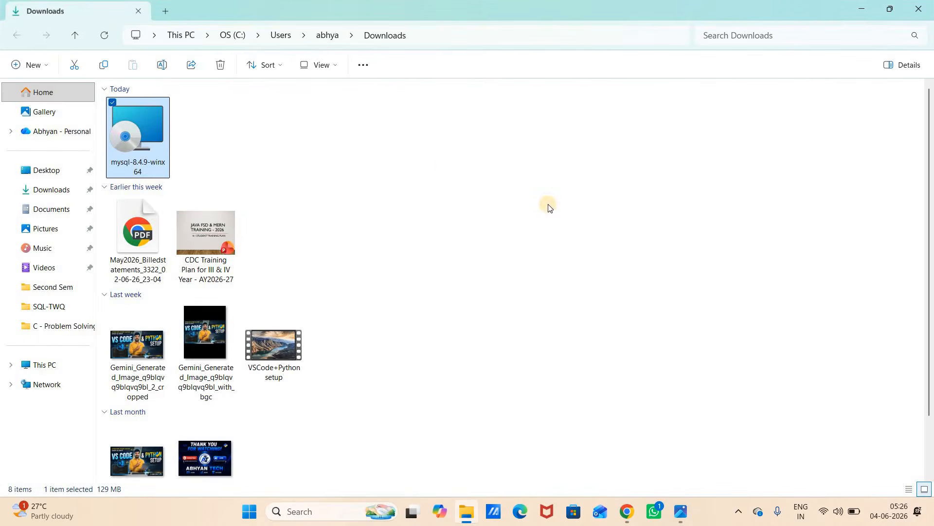
left_click(154, 168)
double_click(152, 169)
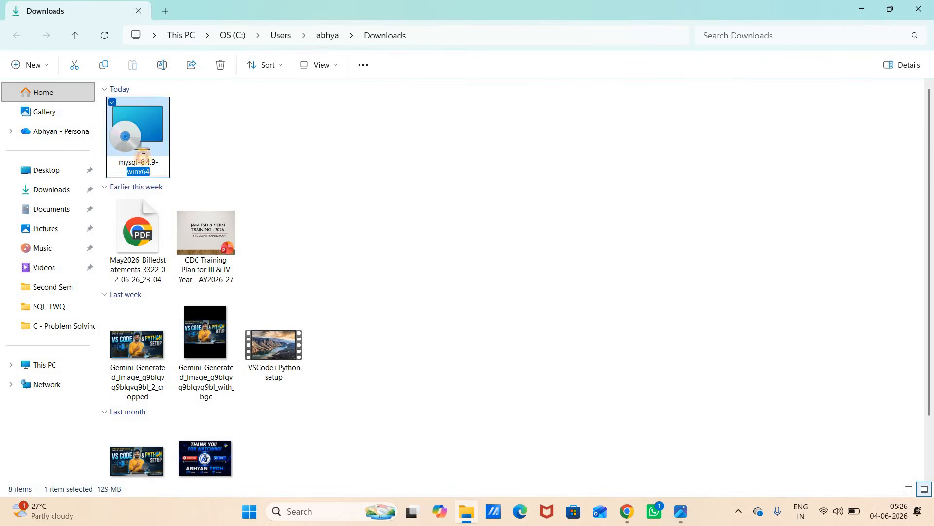
double_click(149, 142)
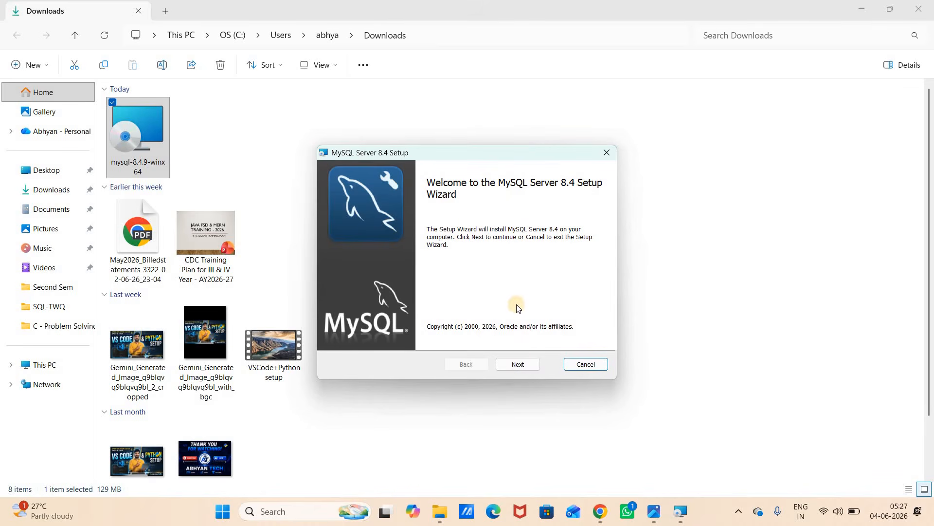
Step: Accept the license agreement and install MySQL Server 8.4 with the Complete setup type
left_click(519, 364)
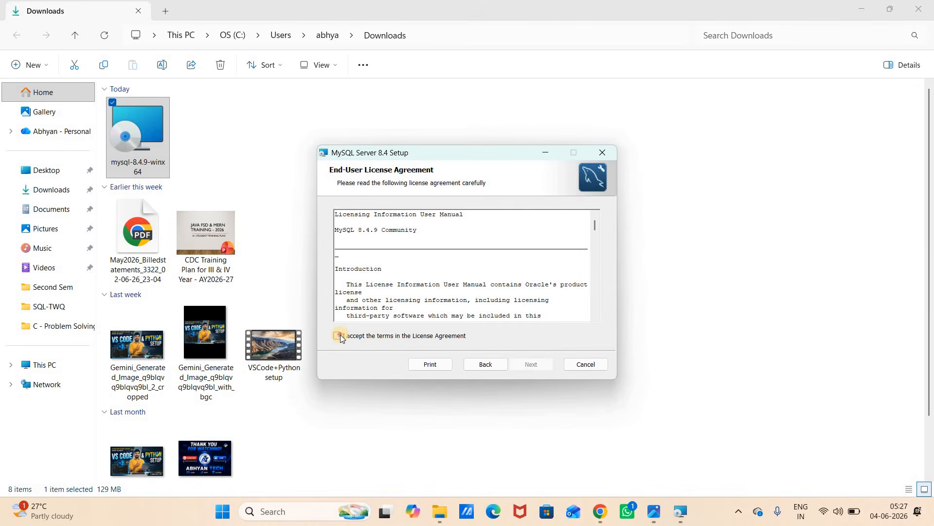
left_click(339, 335)
left_click(531, 366)
left_click(530, 365)
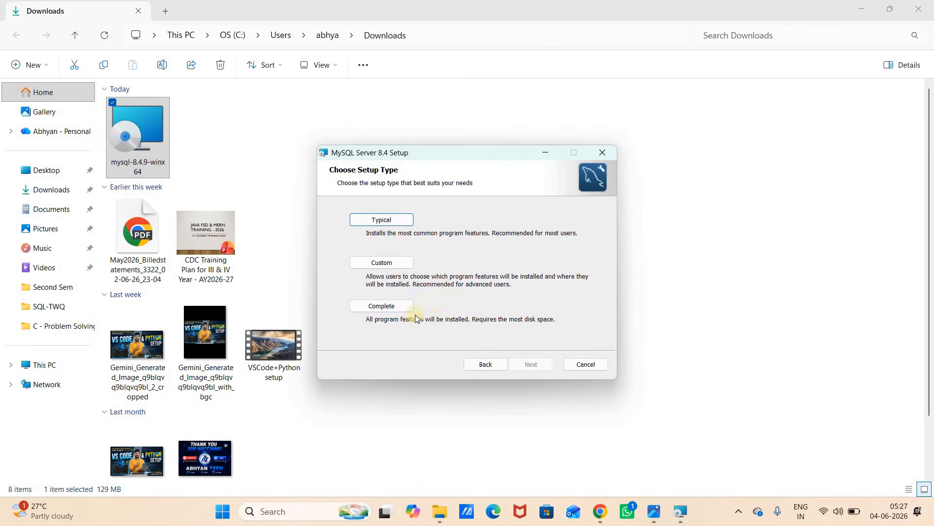
left_click(389, 306)
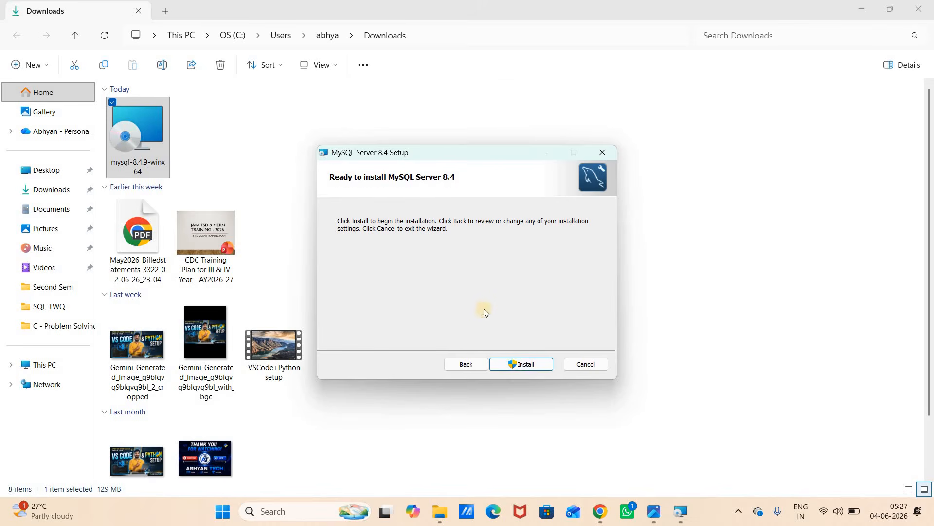
left_click(522, 364)
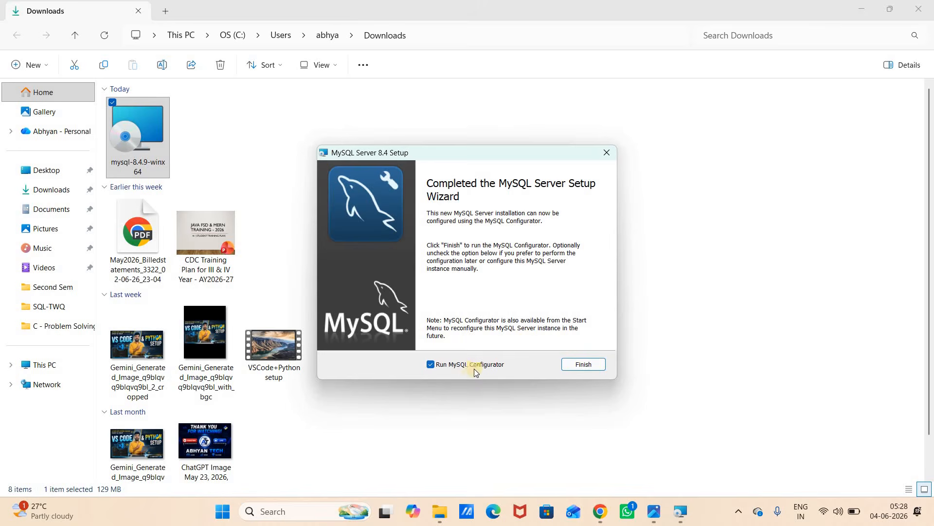
Step: Finish the setup wizard with Run MySQL Configurator enabled and proceed past the configurator's welcome page
left_click(582, 365)
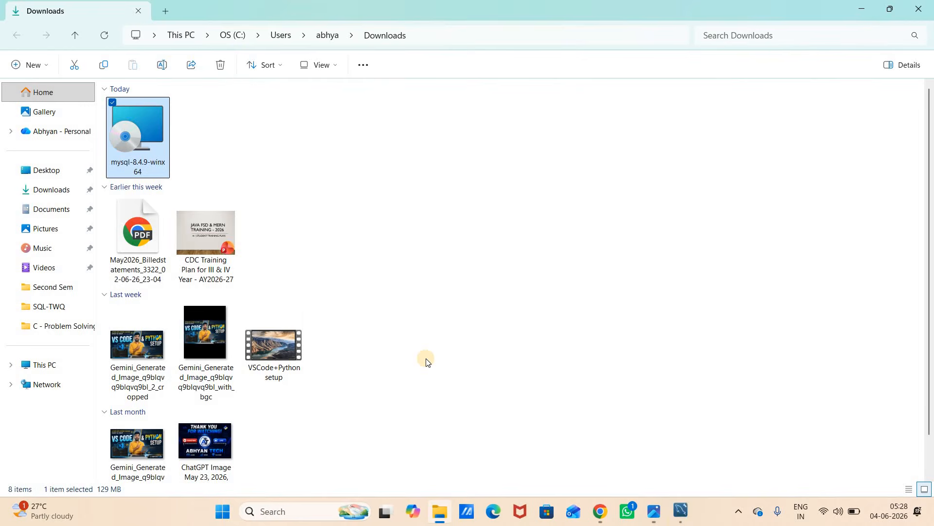
left_click(679, 515)
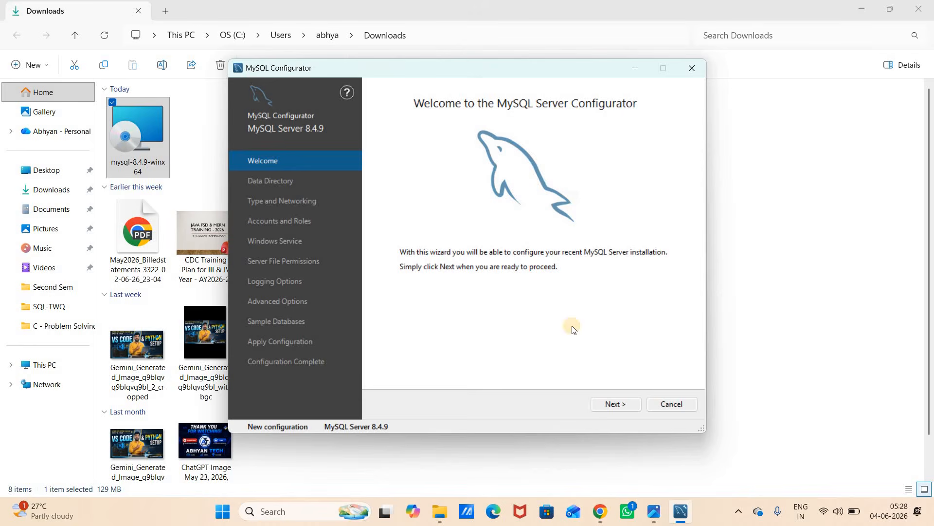
left_click(616, 406)
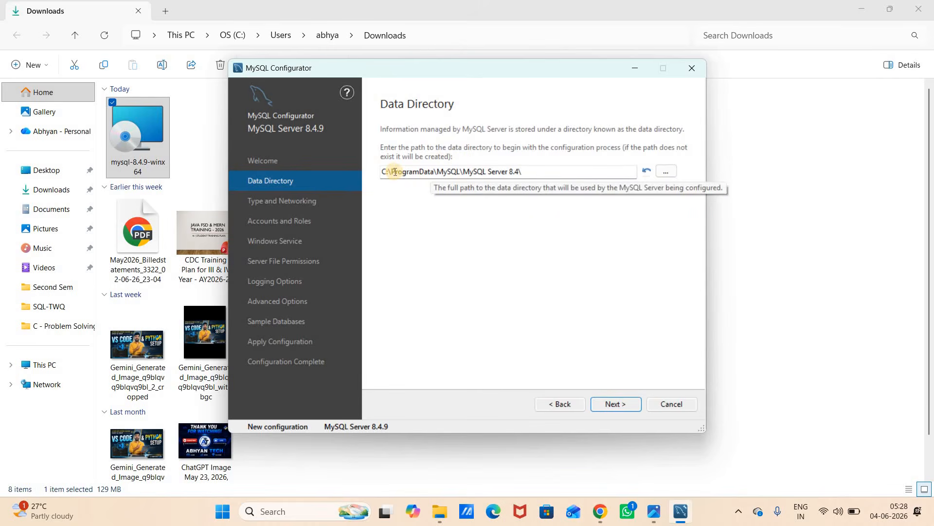
Step: Accept the default data directory and the Development Computer networking settings with TCP/IP port 3306
left_click_drag(395, 172, 546, 176)
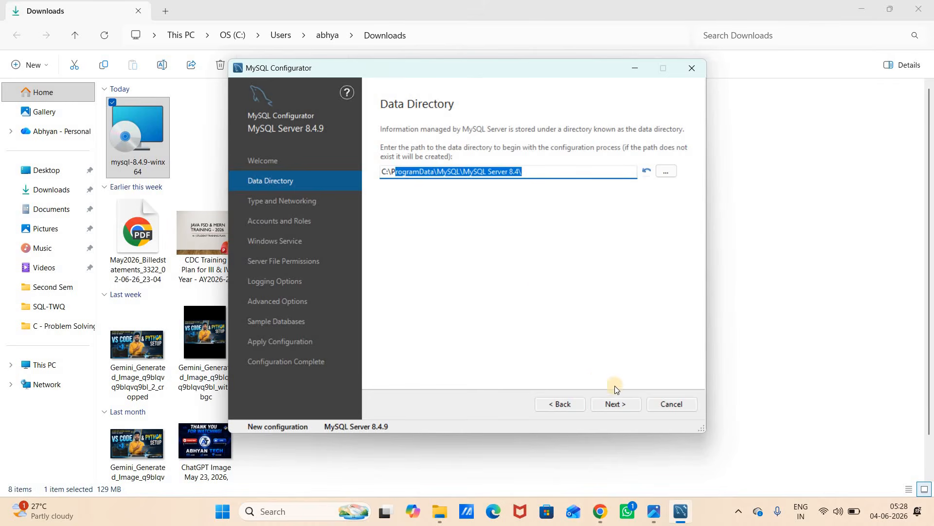
left_click(618, 407)
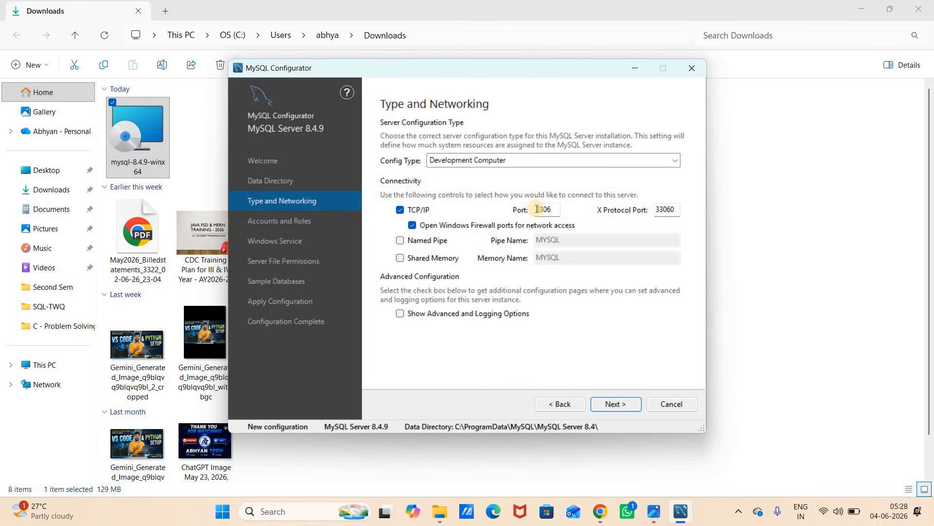
left_click_drag(536, 210, 561, 210)
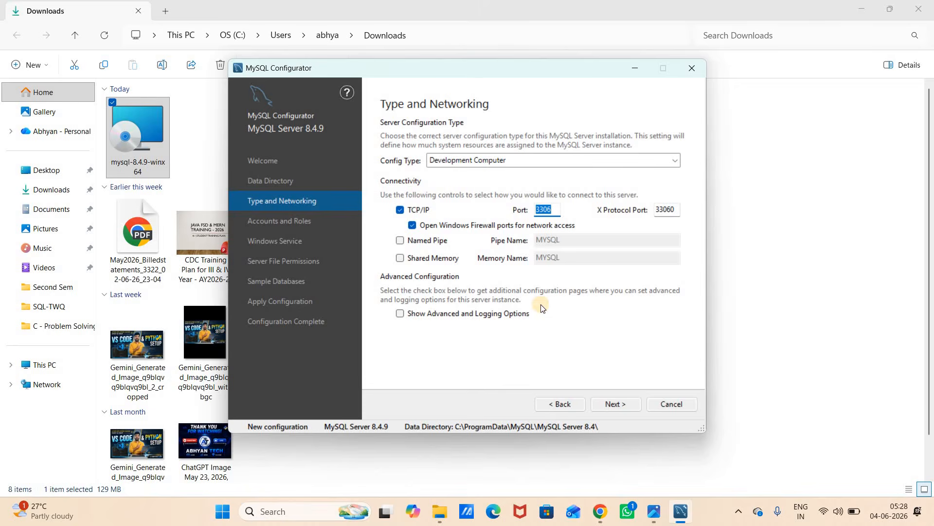
left_click(619, 403)
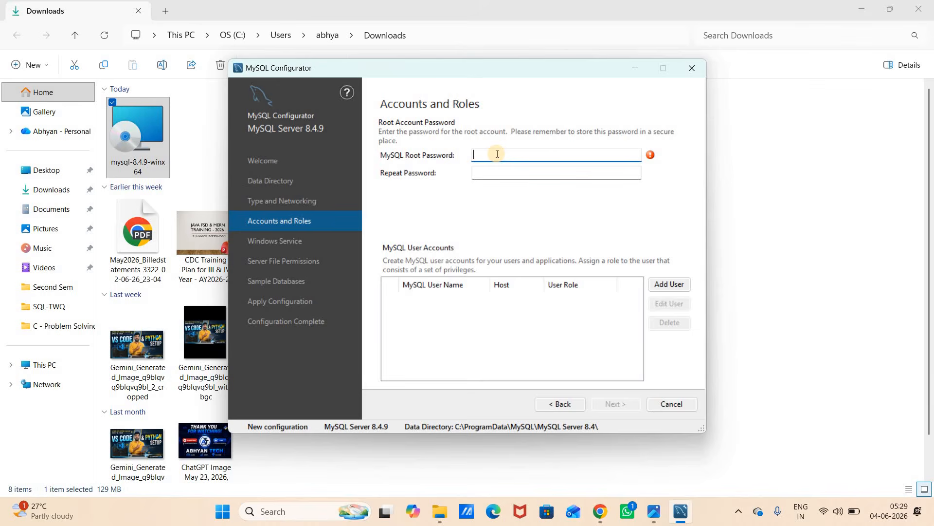
Step: Enter and repeat the MySQL root account password, and continue without adding any user accounts
type("root")
left_click(482, 172)
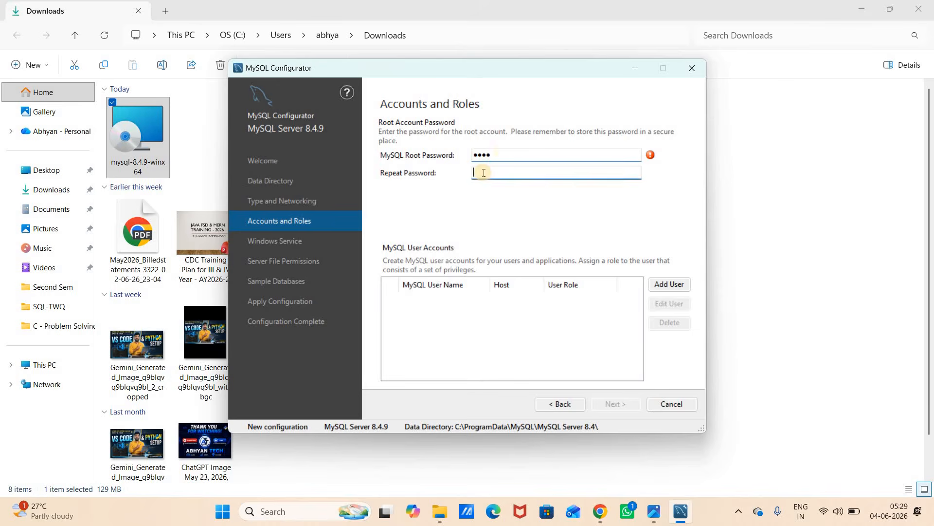
type("root")
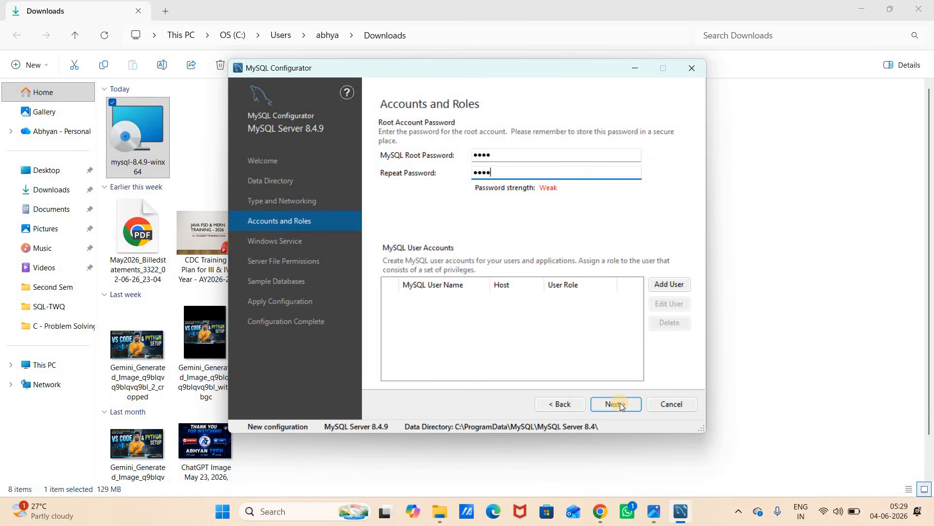
left_click(616, 403)
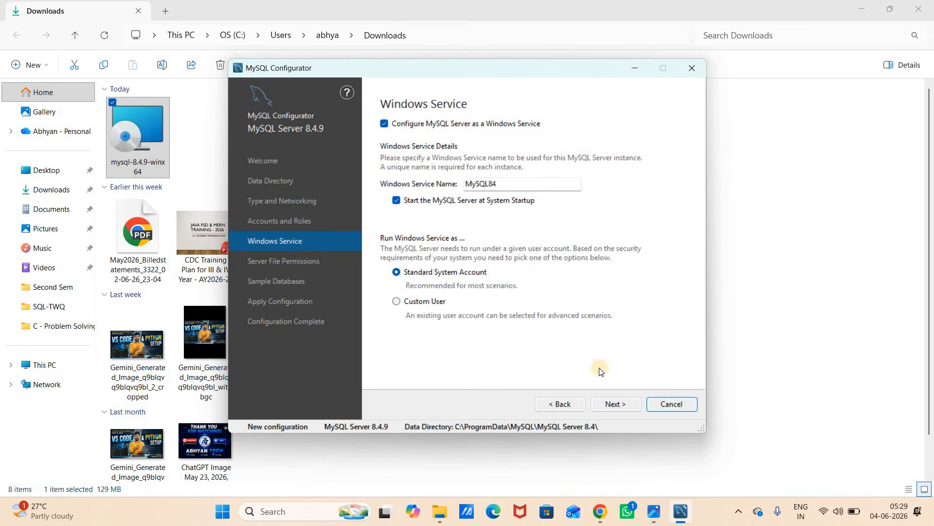
Step: Accept the MySQL84 Windows service under the Standard System Account and the full-access server file permissions option
left_click(613, 405)
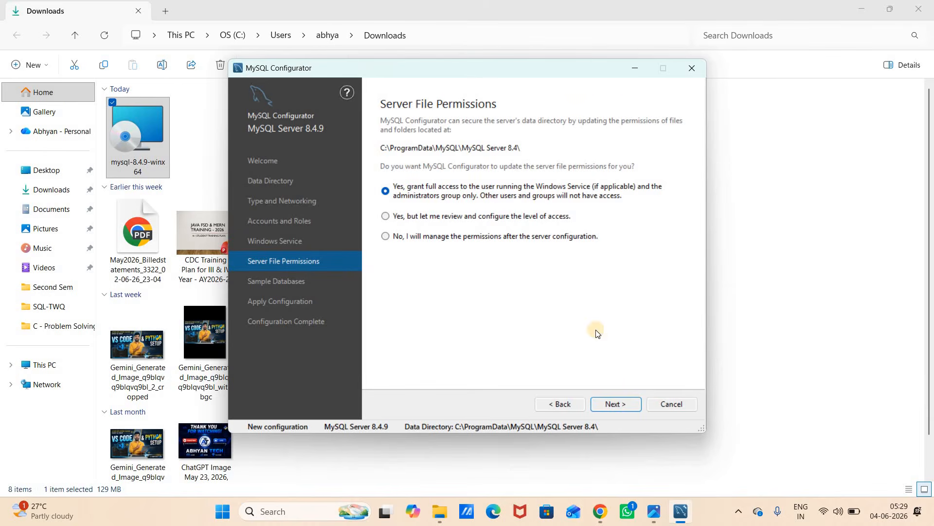
left_click(620, 405)
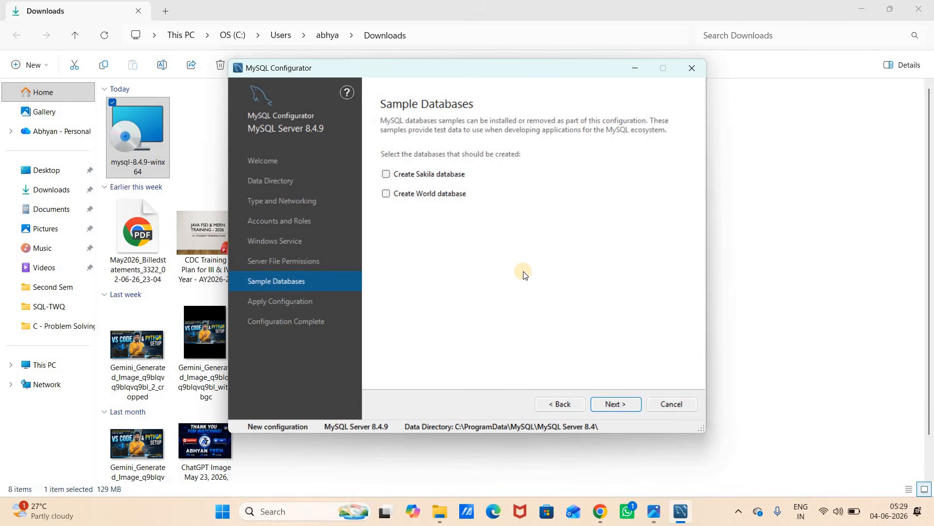
Step: Choose to create both the Sakila and World sample databases and continue to the Apply Configuration page
left_click(392, 176)
left_click(386, 194)
left_click(616, 404)
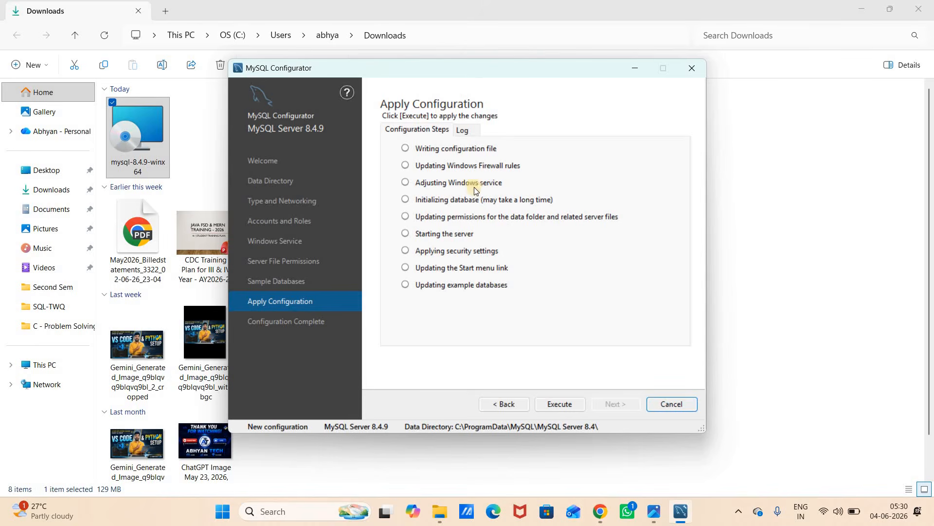
Step: Execute the MySQL Server 8.4.9 configuration and finish the configurator
left_click(564, 404)
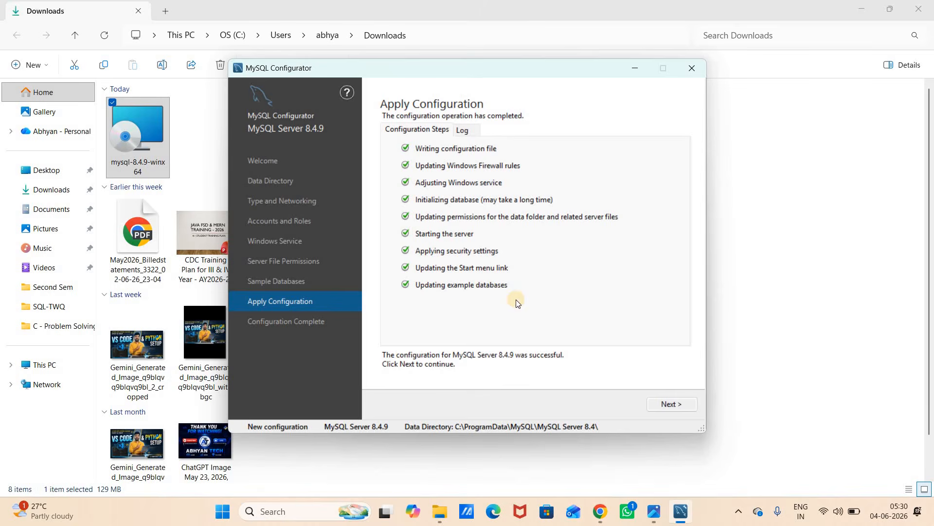
left_click(662, 403)
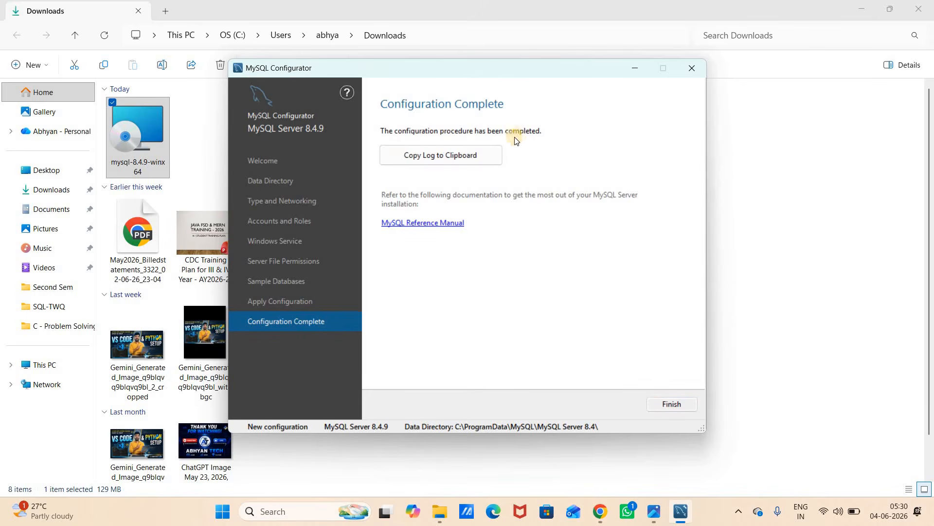
left_click(672, 404)
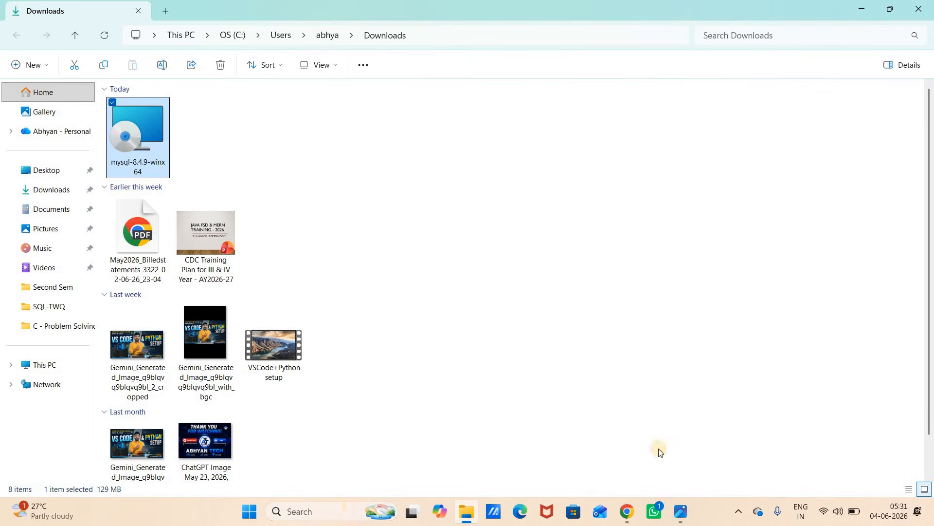
Step: Switch to Chrome, search the web for mysql and open the official mysql.com site
left_click(628, 511)
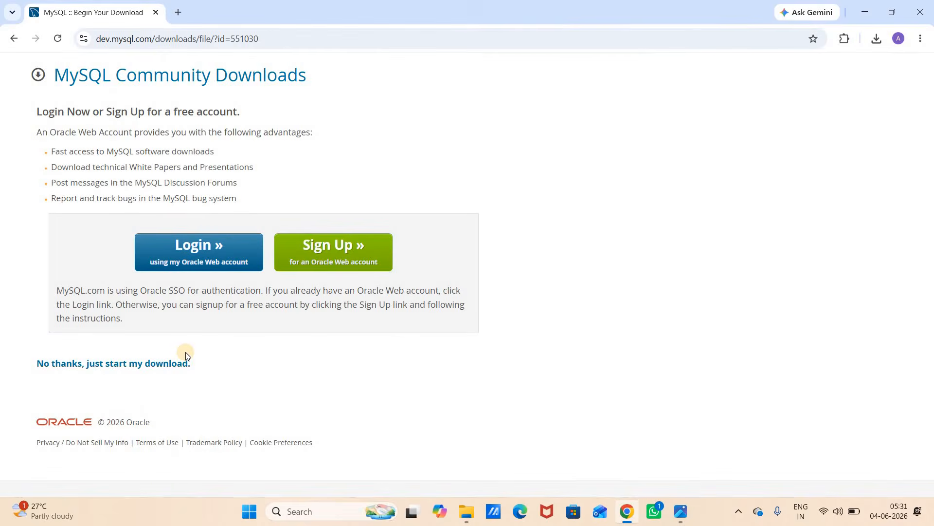
left_click(261, 40)
type("my")
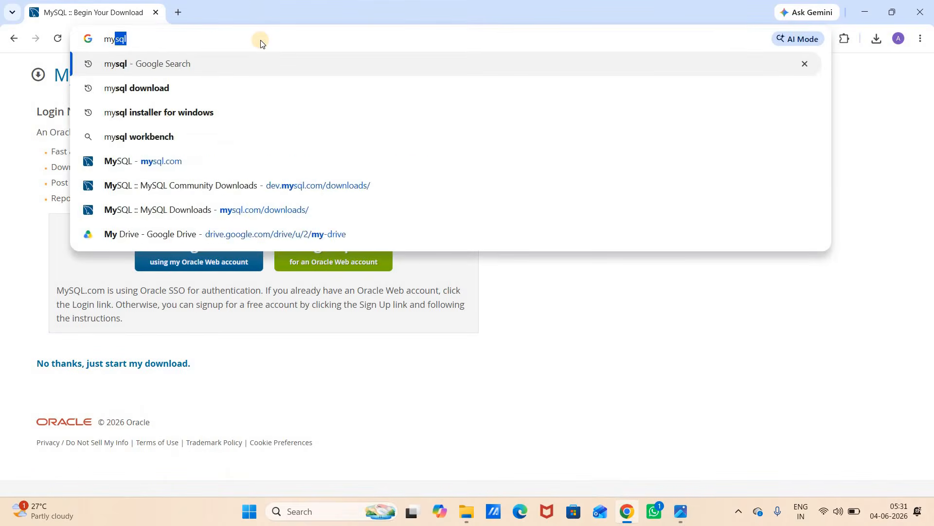
type("sql")
left_click(244, 65)
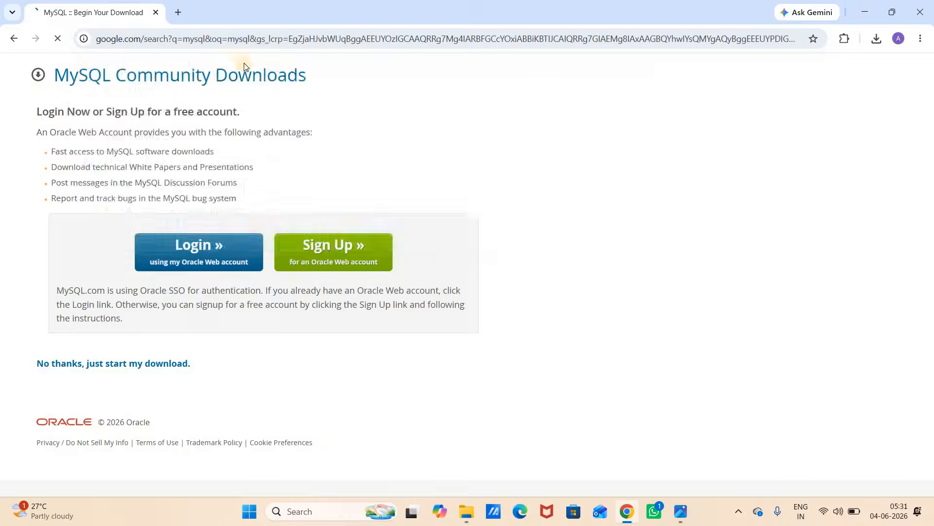
left_click(150, 191)
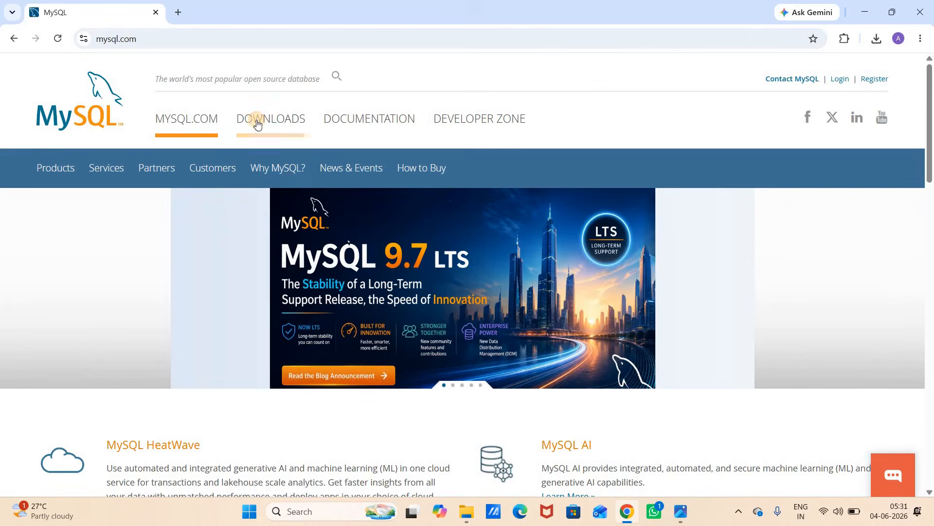
Step: Go to the MySQL Community (GPL) Downloads and open the MySQL Workbench download page
left_click(257, 124)
scroll(322, 354, "down", 1)
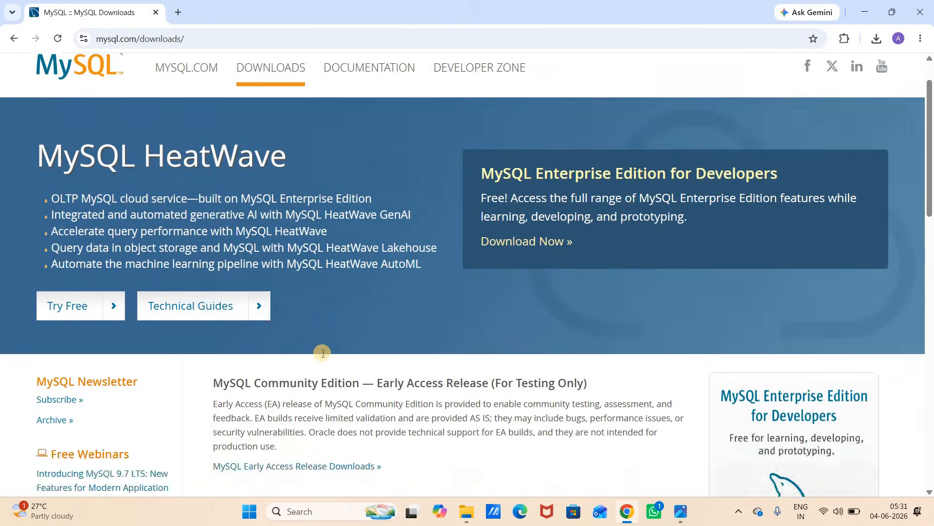
scroll(323, 352, "down", 4)
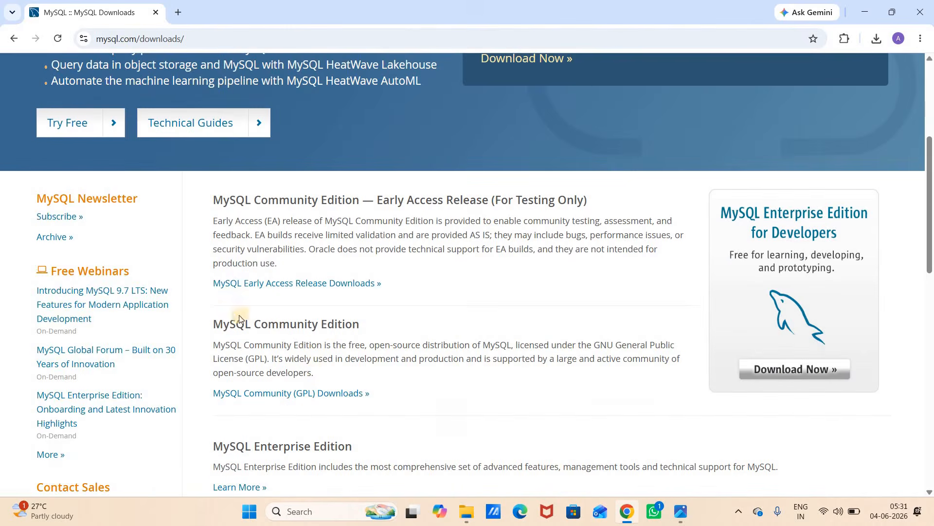
left_click(319, 398)
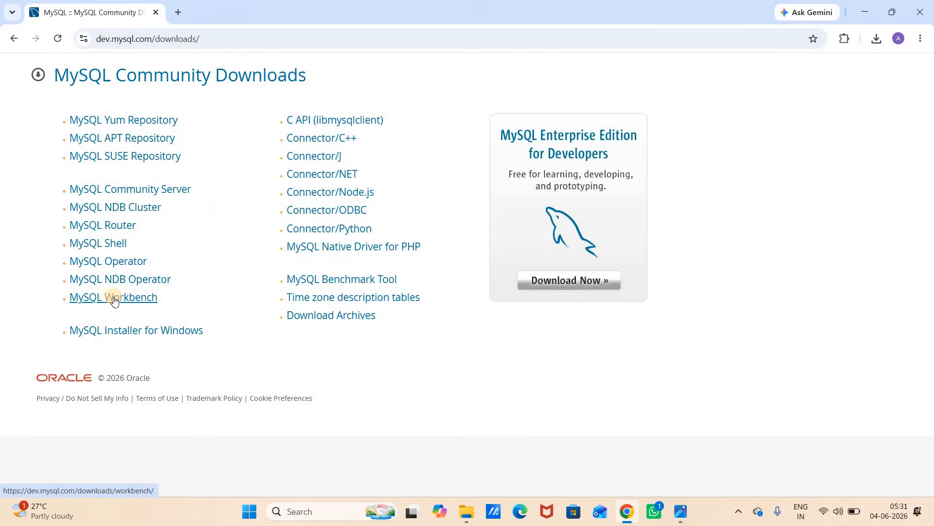
left_click(114, 300)
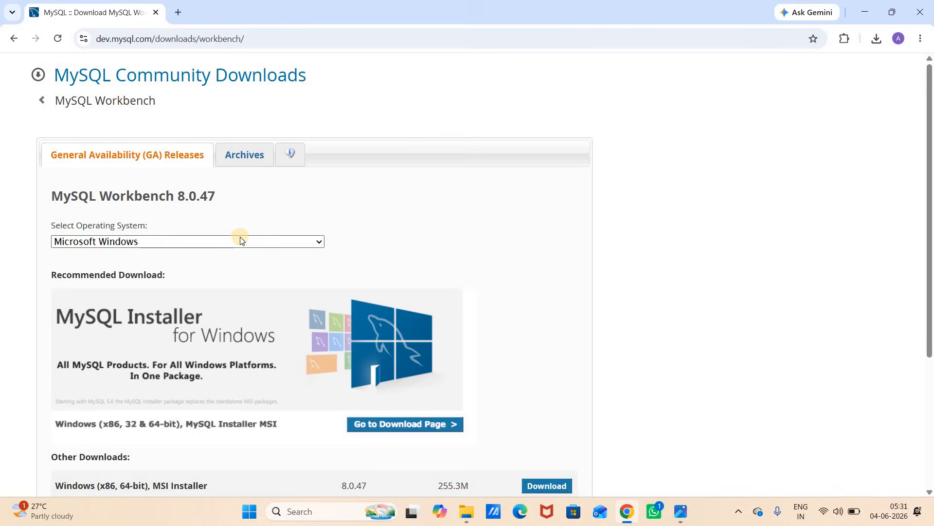
Step: Download the MySQL Workbench 8.0.47 Windows (x86, 64-bit) MSI installer for Microsoft Windows without logging in or signing up
left_click(241, 239)
left_click(240, 240)
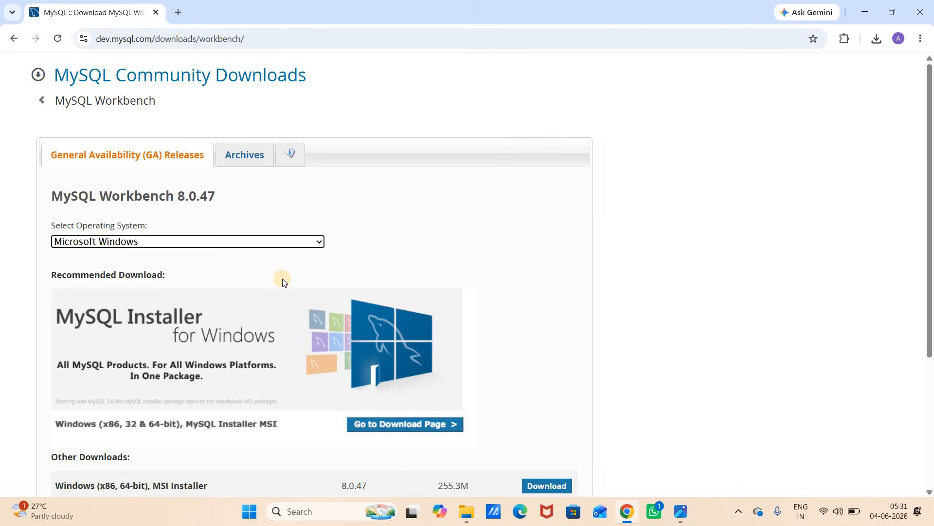
scroll(282, 280, "down", 2)
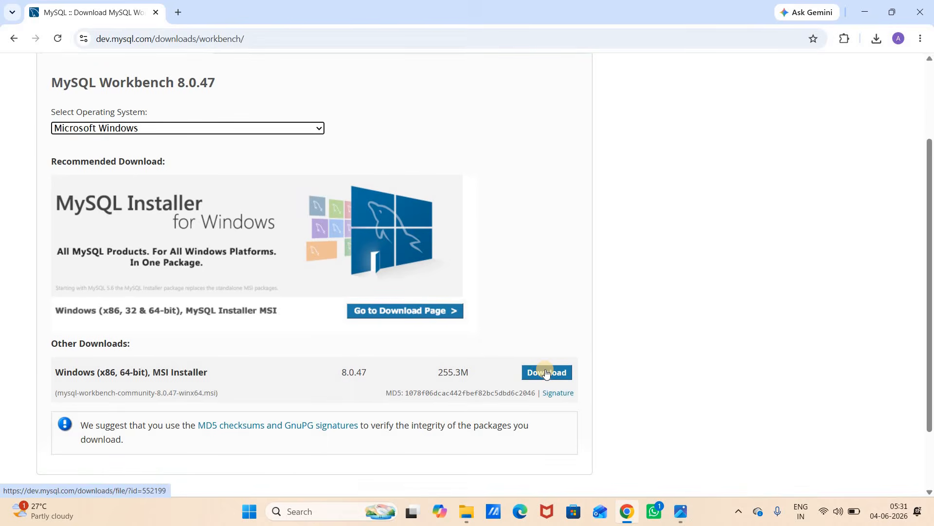
left_click(546, 373)
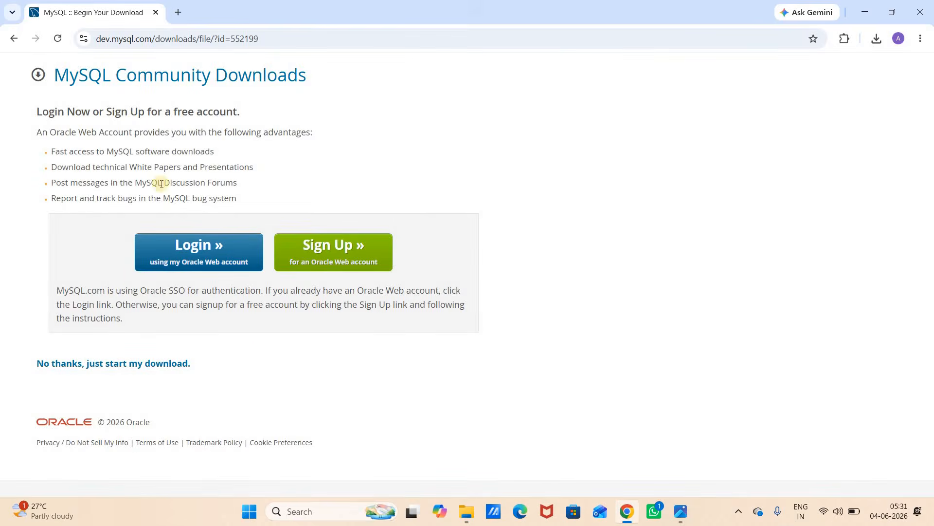
left_click(114, 368)
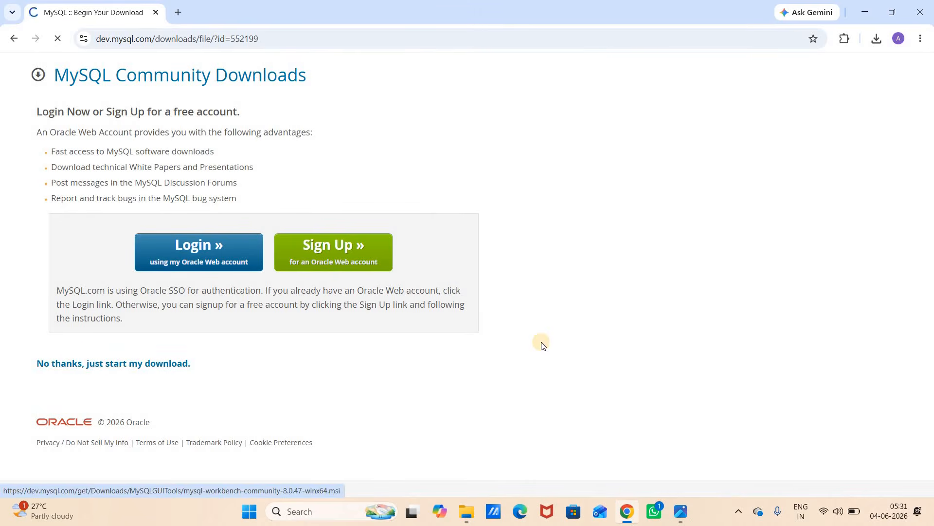
Step: Show the downloaded mysql-workbench-community-8.0.47-winx64 file in its folder and run the installer
left_click(878, 38)
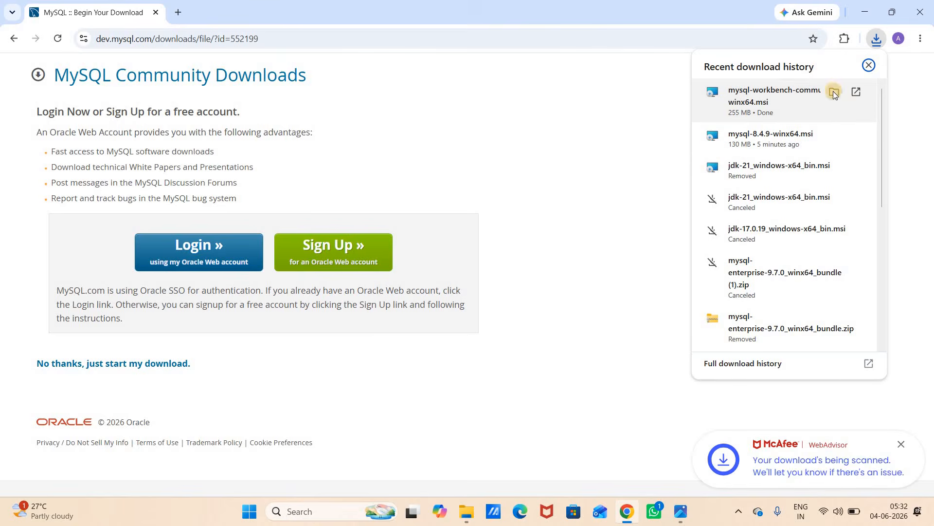
left_click(834, 93)
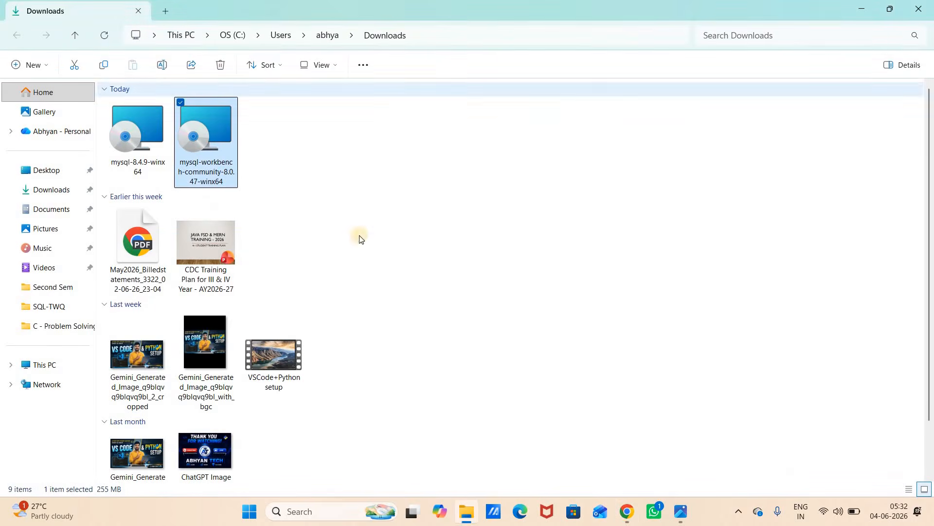
double_click(214, 137)
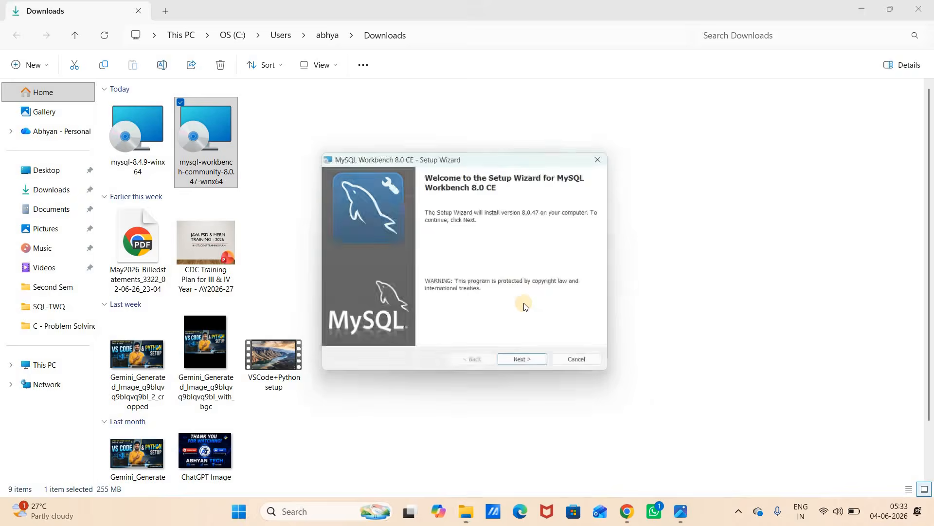
Step: Install MySQL Workbench 8.0 CE in the default folder with the Complete setup type, and finish with Launch MySQL Workbench now enabled
left_click(525, 366)
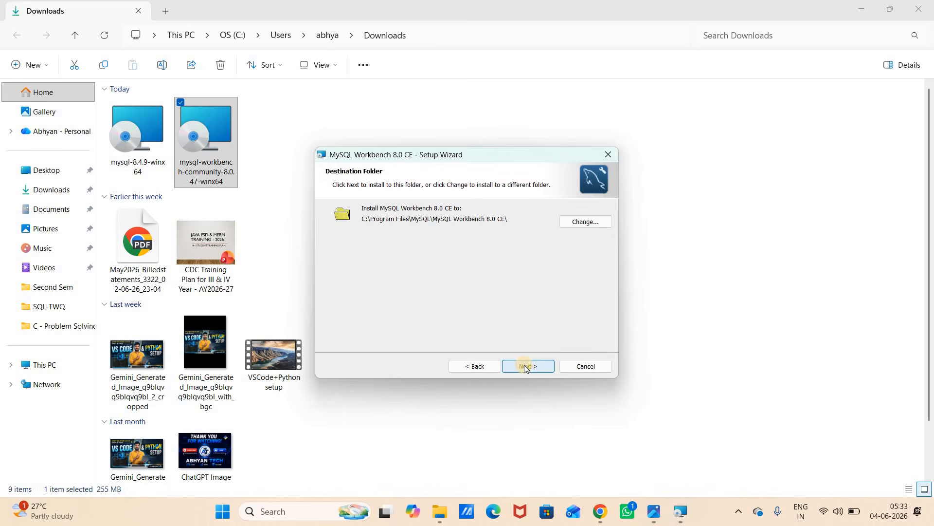
left_click(525, 366)
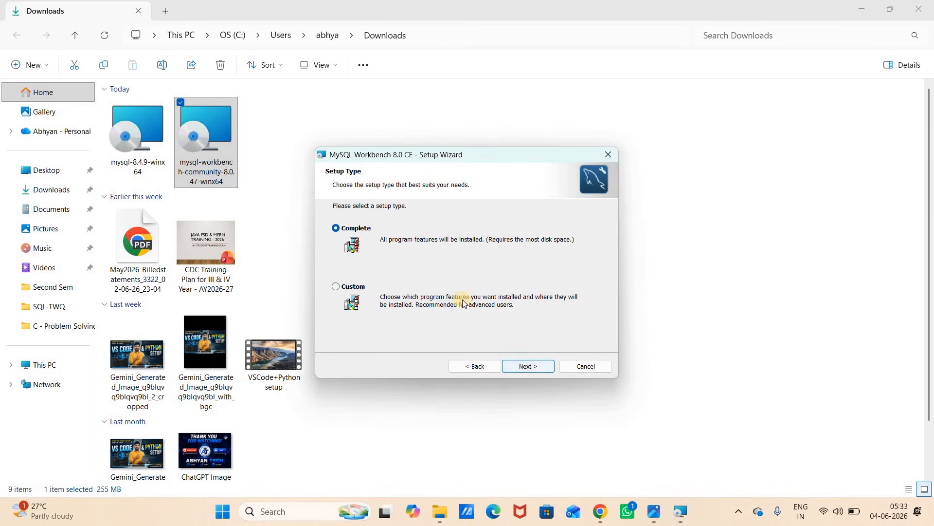
left_click(523, 366)
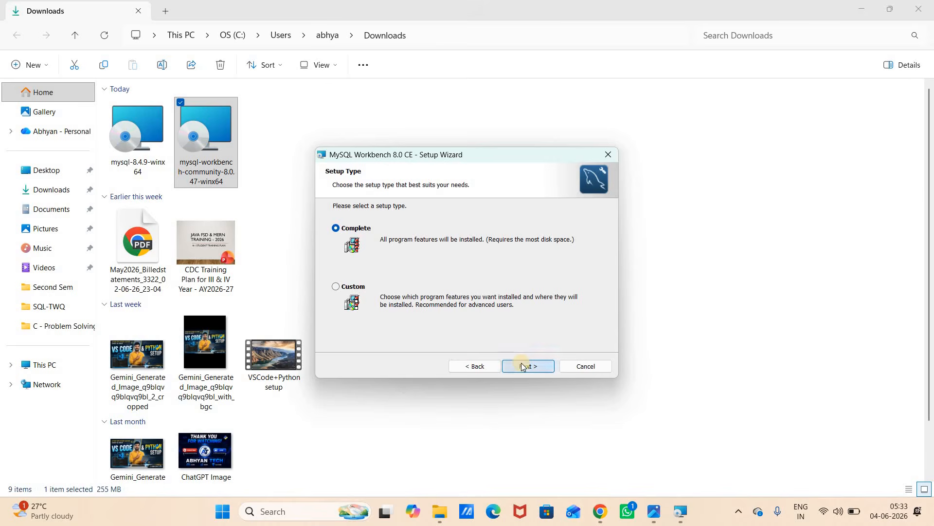
left_click(521, 365)
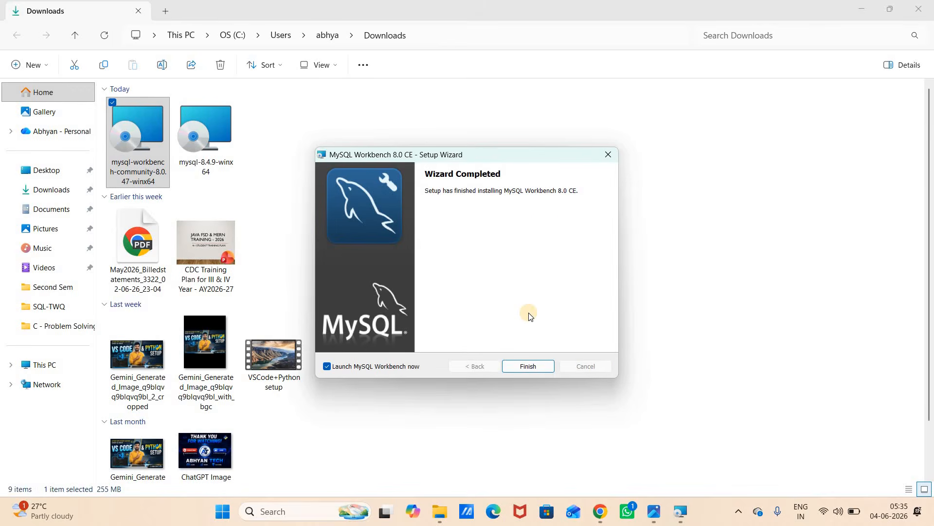
left_click(528, 367)
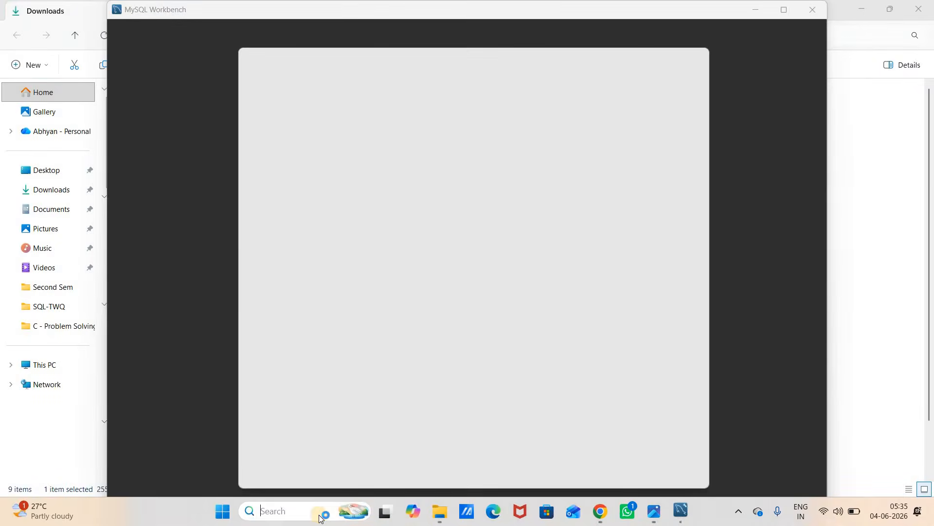
Step: Find MySQL 8.4 Command Line Client through Windows search, open it and log in with the MySQL root password
left_click(321, 517)
type("my")
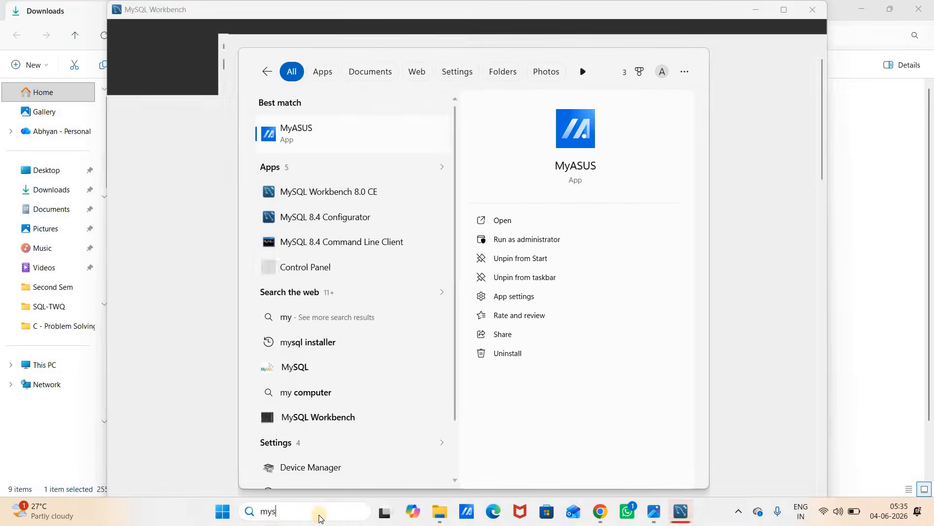
type("sq")
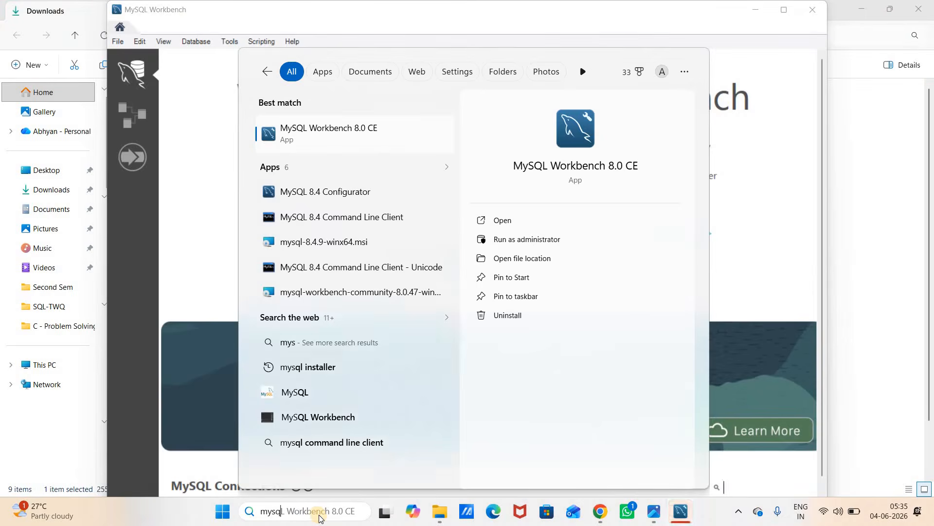
type("l")
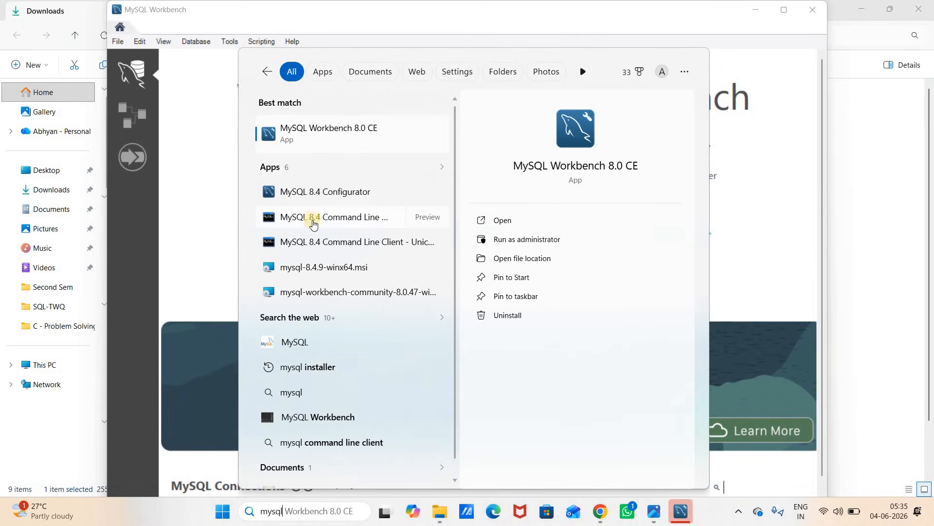
left_click(339, 221)
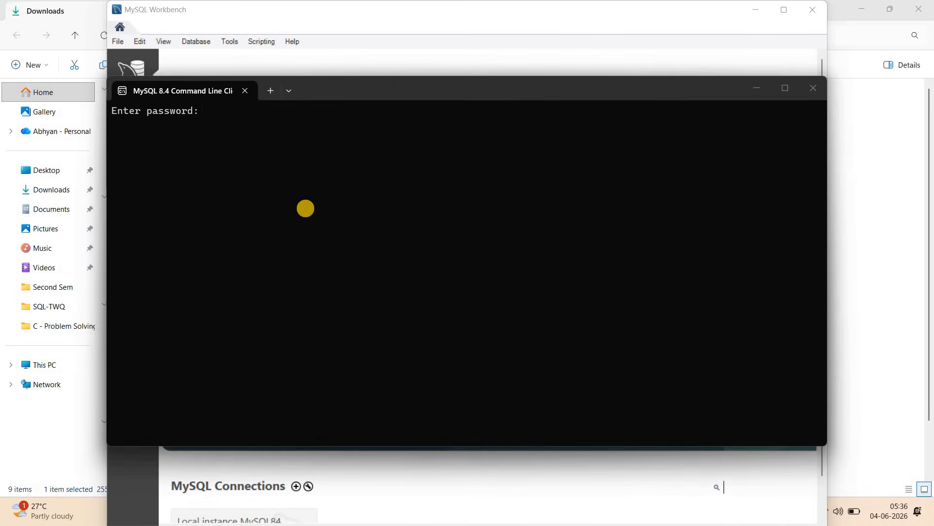
type("****")
left_click(158, 253)
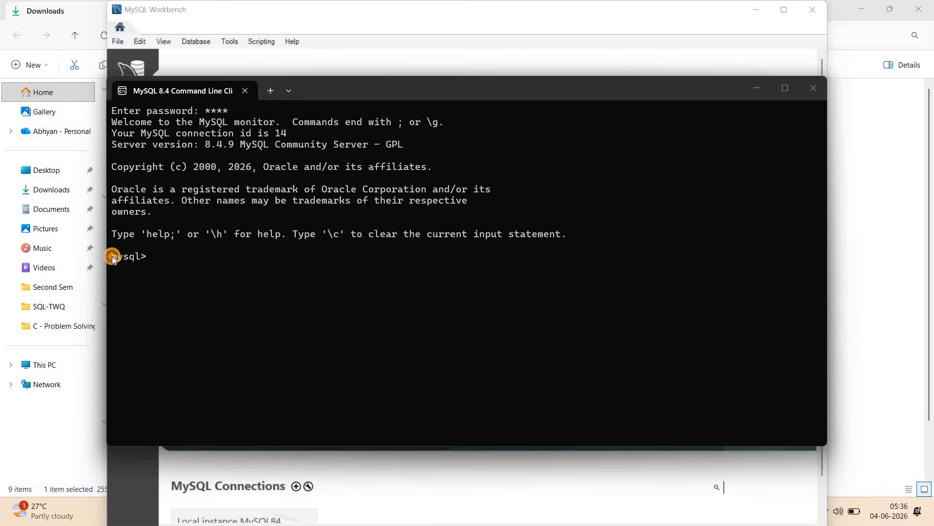
Step: List the server's databases with "show databases;" and highlight the sakila and world entries
left_click_drag(112, 256, 107, 256)
left_click(174, 252)
type("show databases")
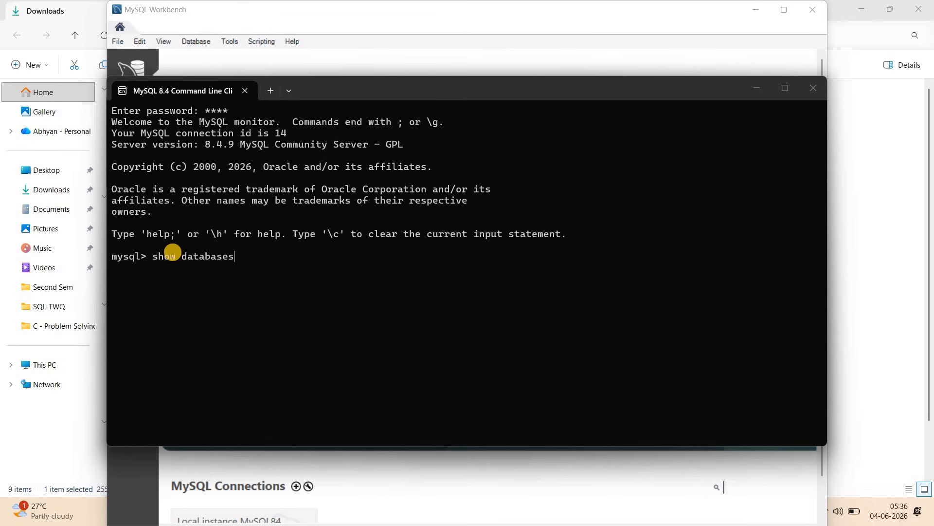
type(";")
key("Return")
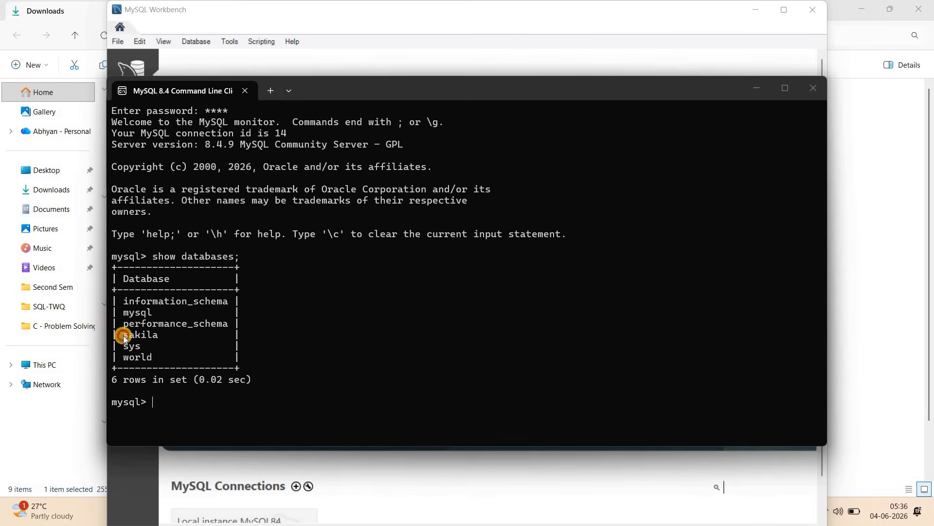
left_click_drag(124, 335, 159, 337)
left_click(142, 357)
double_click(142, 357)
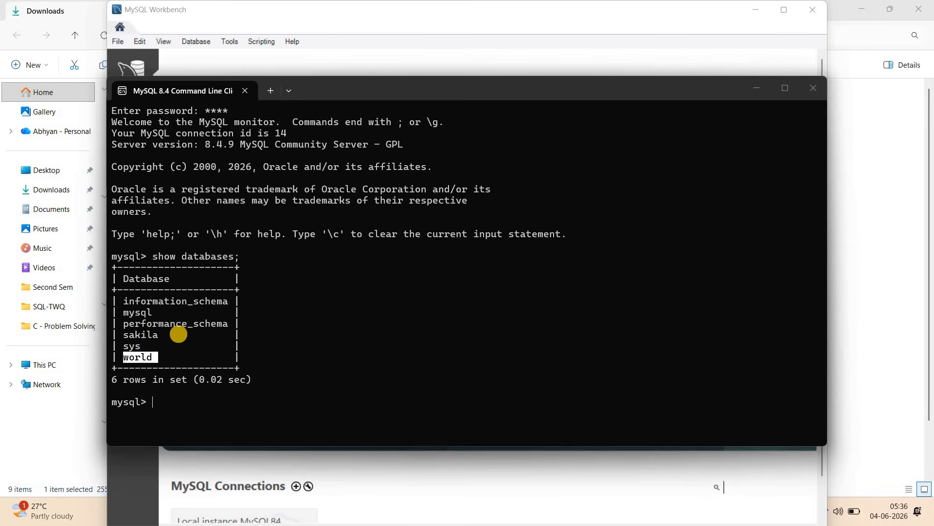
Step: Switch to the world sample database with "use world;"
type("use ")
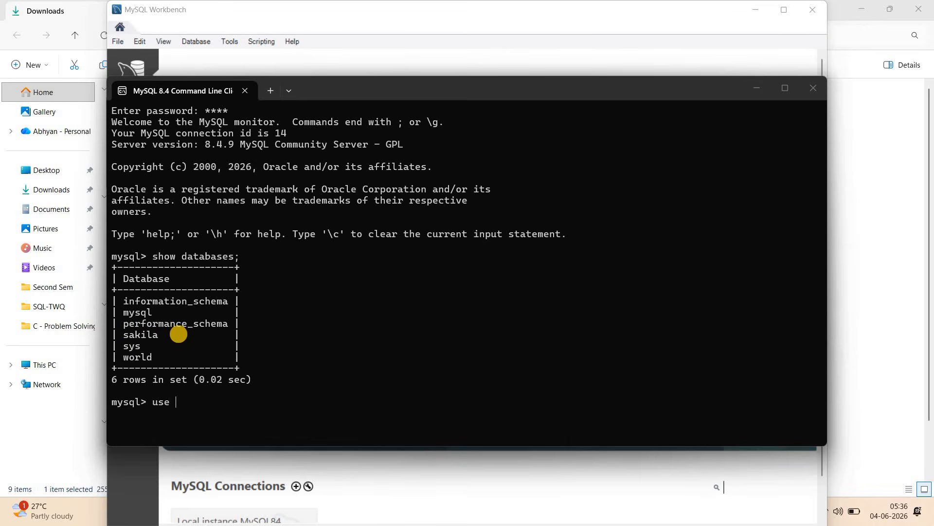
type("world;")
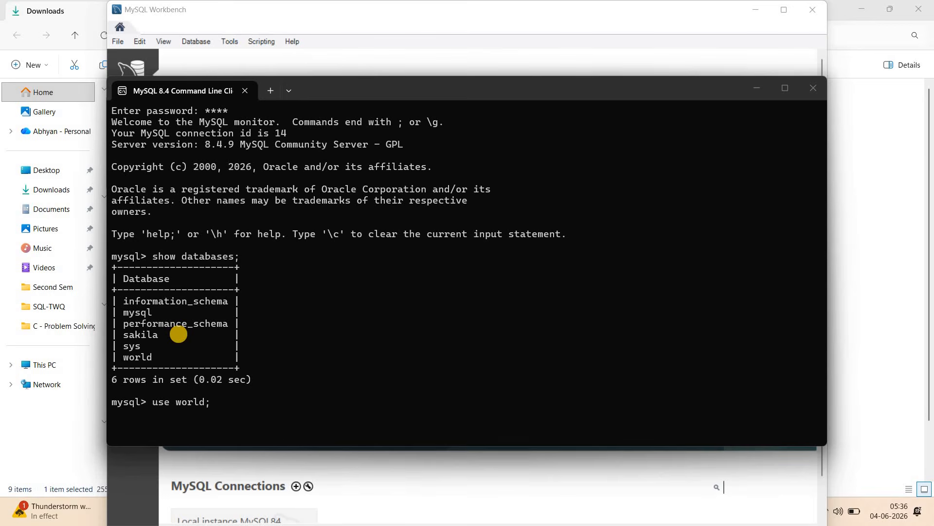
key("Return")
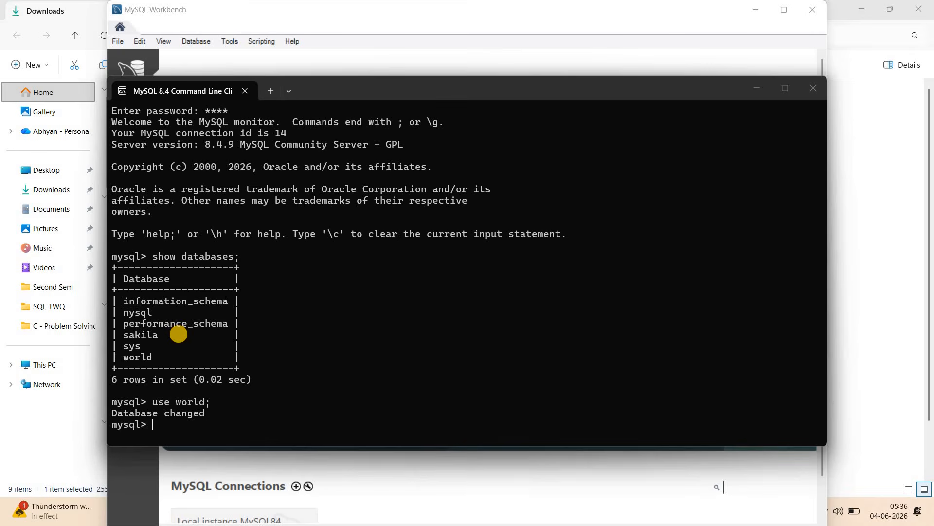
Step: List the tables of the world database with "show tables;" and highlight the city entry
type("show tables;")
key("Return")
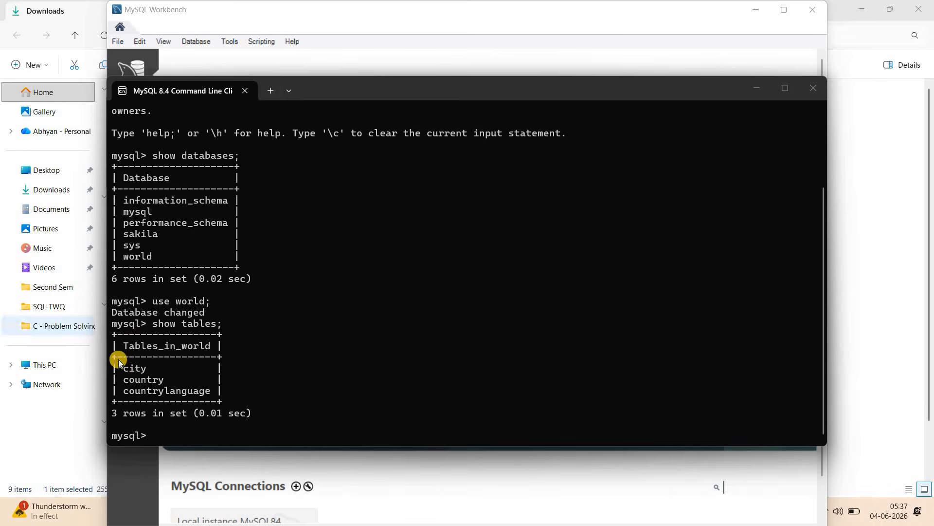
left_click_drag(129, 373, 141, 368)
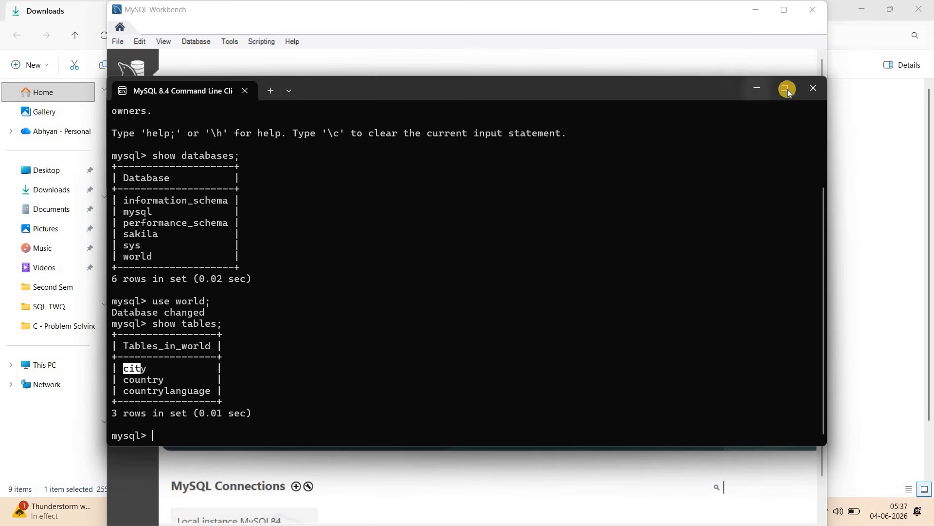
Step: Close the command line client and MySQL Workbench, and reopen MySQL Workbench 8.0 CE through Windows search in a maximized window
left_click(821, 92)
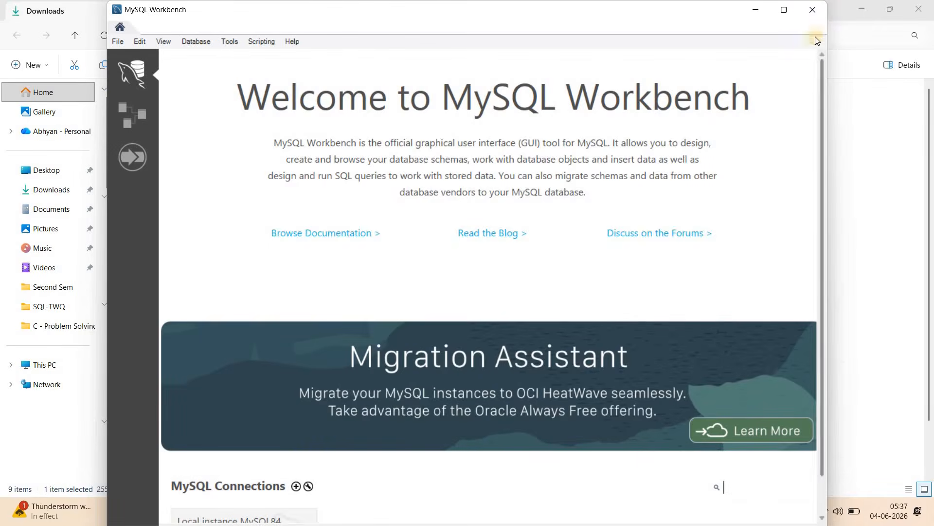
left_click(807, 13)
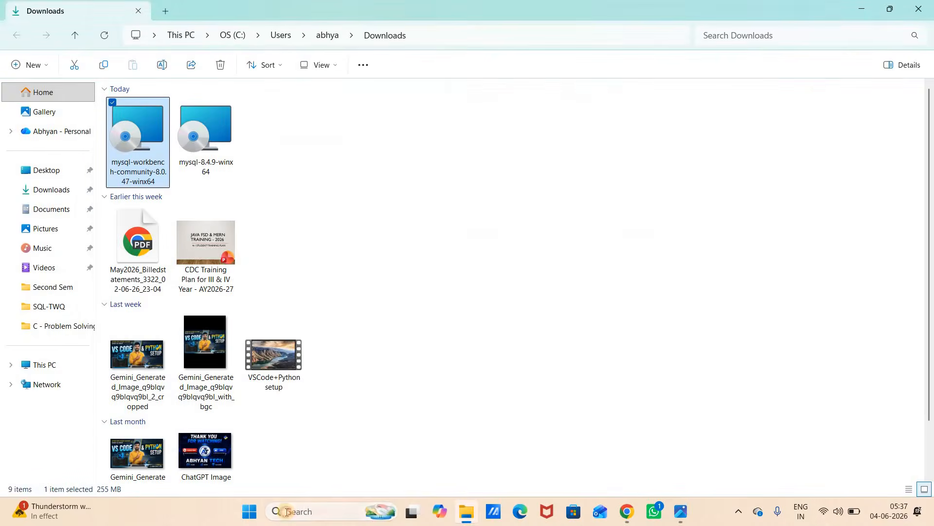
left_click(286, 514)
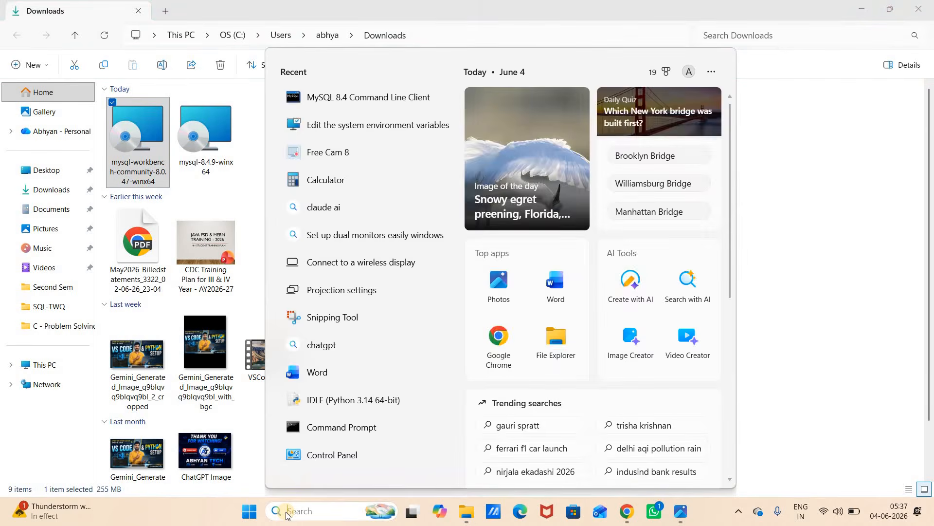
type("mysQL Workbench 8.0 CE")
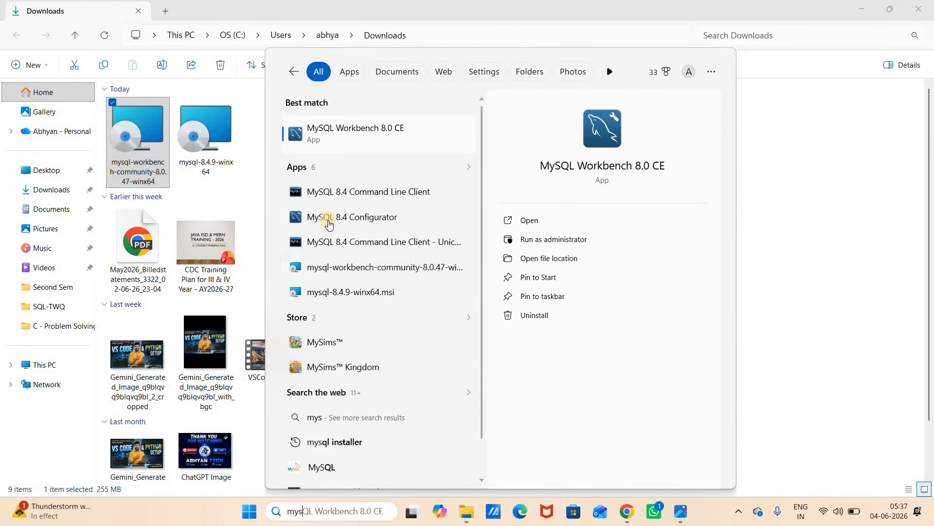
left_click(373, 133)
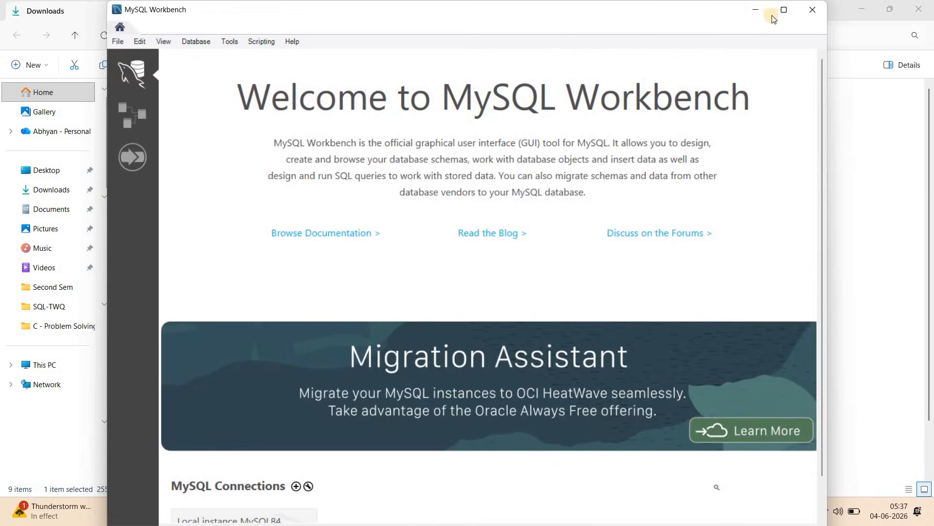
left_click(784, 9)
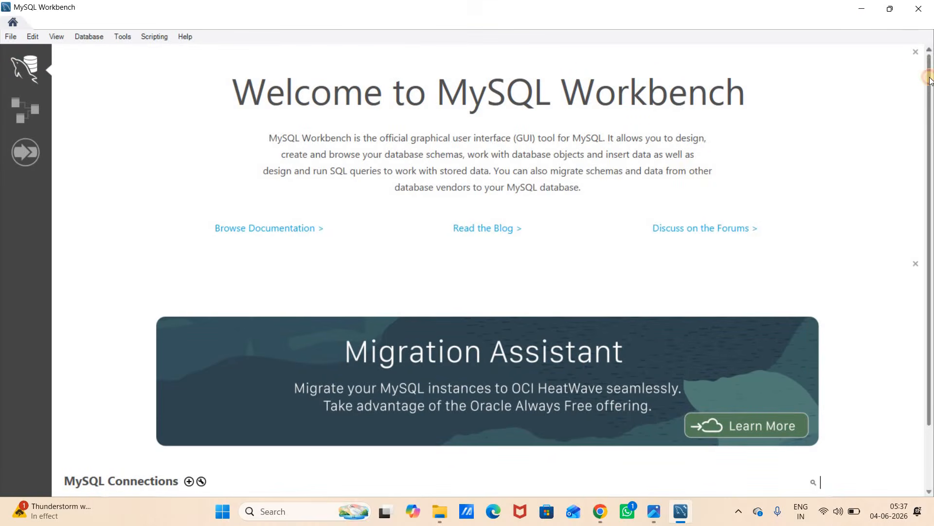
Step: Connect to Local instance MySQL84 with the root password and continue despite the server version compatibility warning
scroll(928, 156, "down", 3)
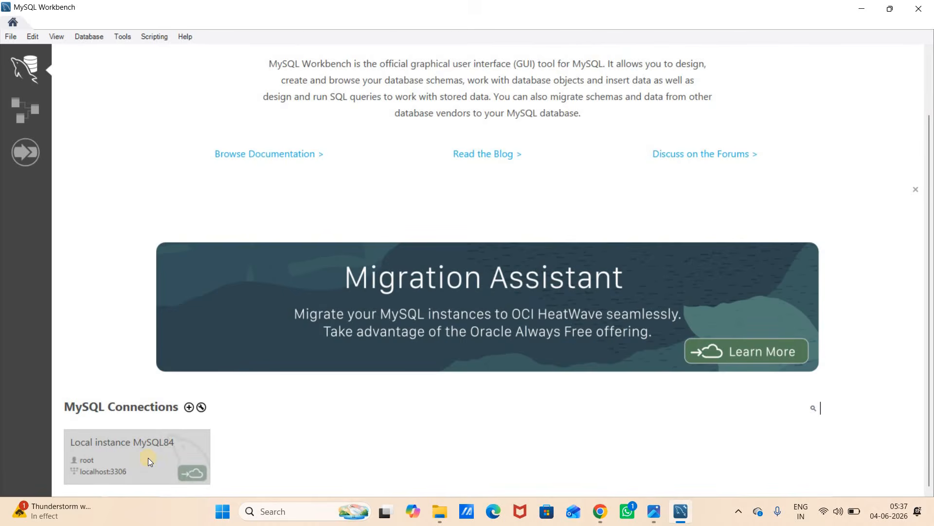
left_click(149, 460)
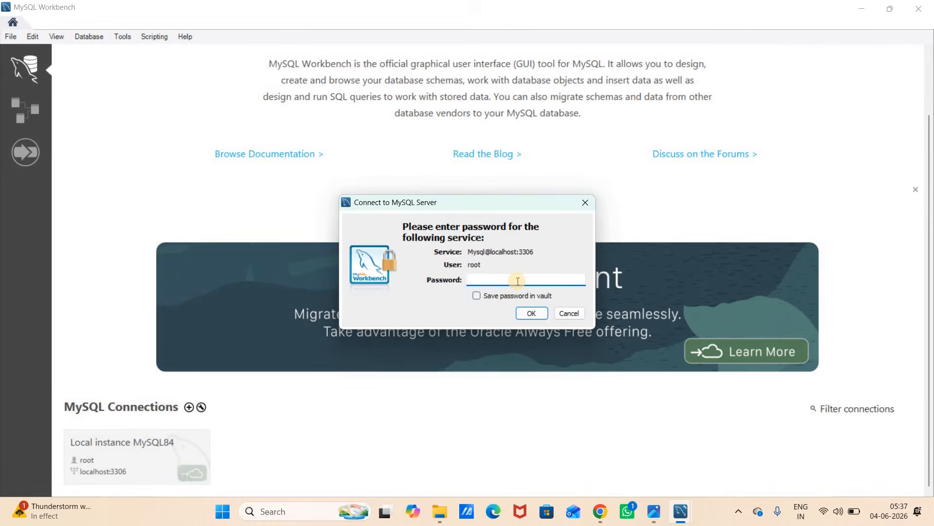
type("***")
left_click(531, 313)
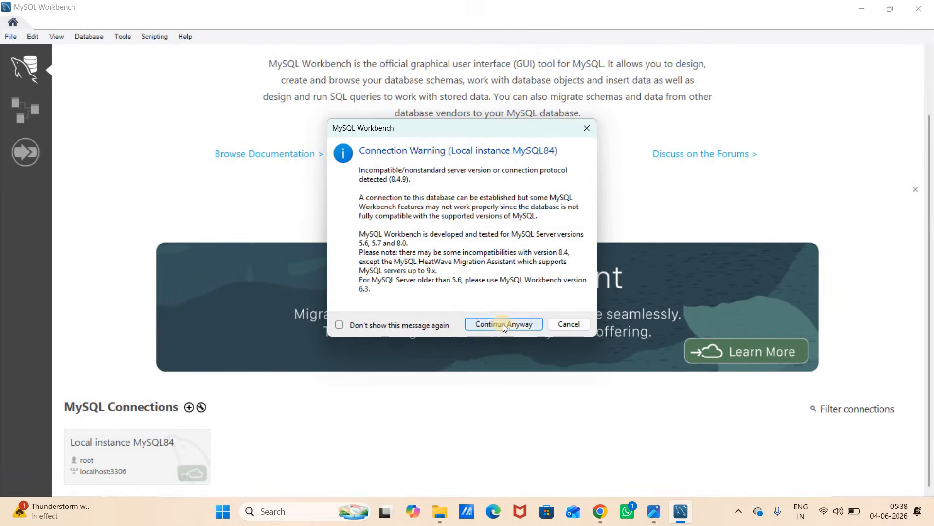
left_click(509, 323)
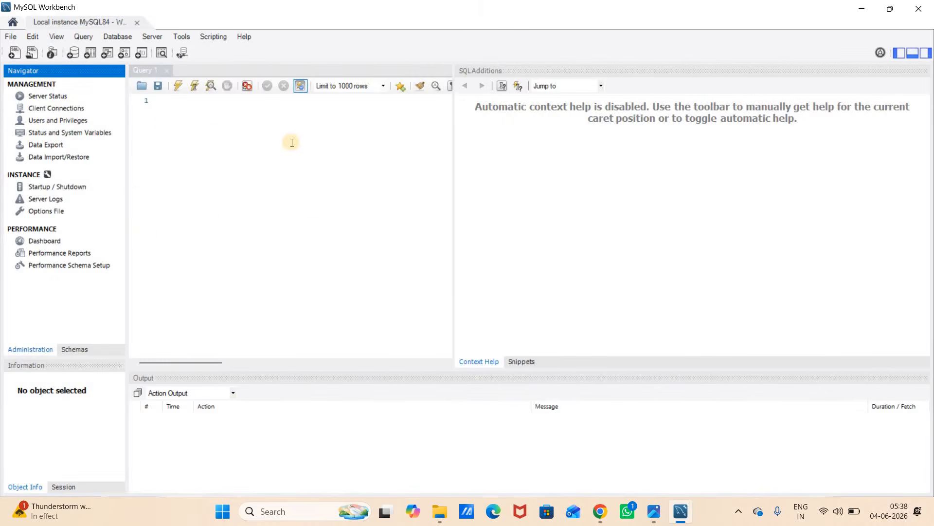
Step: Show the server's schemas in the Navigator and expand the world database down to its tables
left_click(73, 349)
left_click(37, 351)
left_click(75, 349)
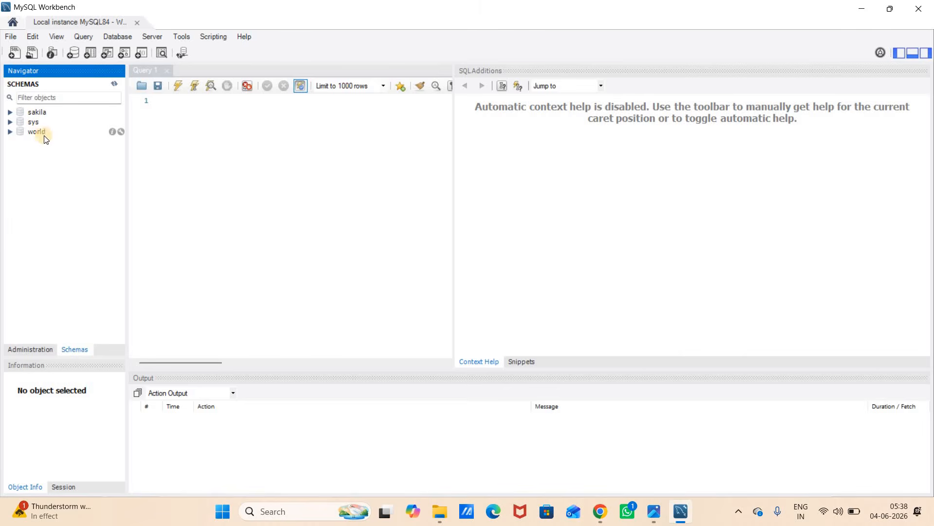
left_click(10, 133)
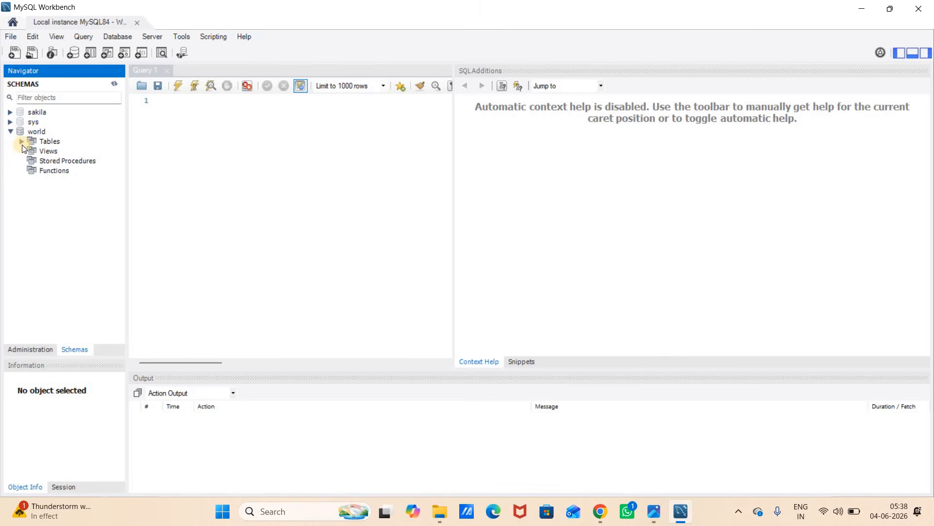
left_click(22, 142)
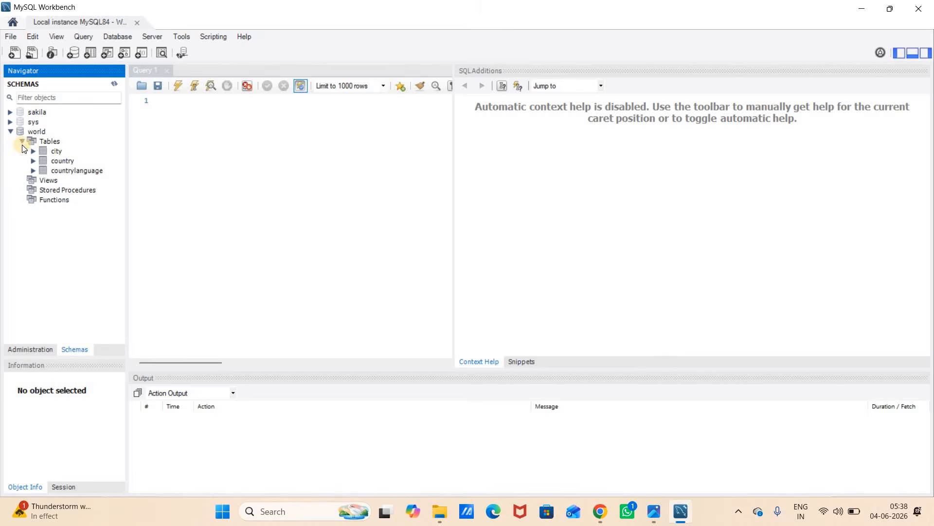
Step: Select the rows of the world database's city table with the 1000-row limit and look through the result grid
left_click(60, 153)
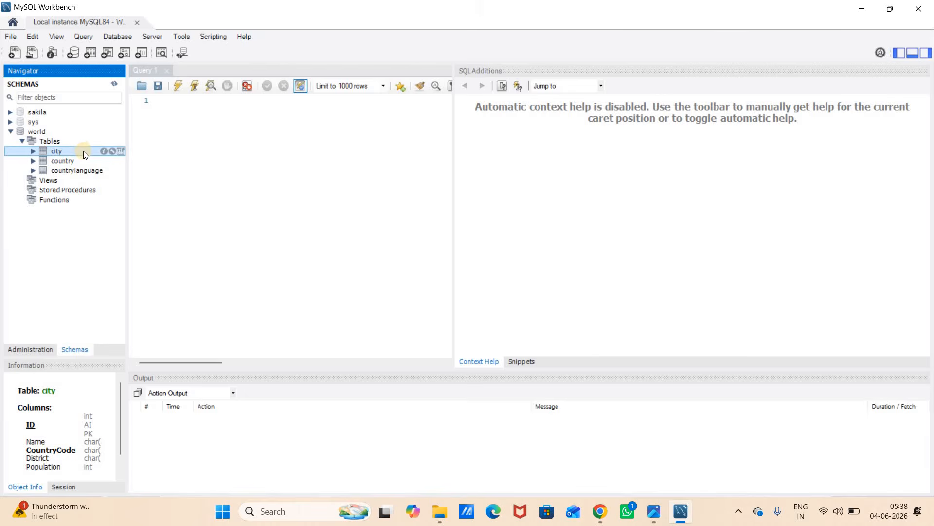
right_click(83, 151)
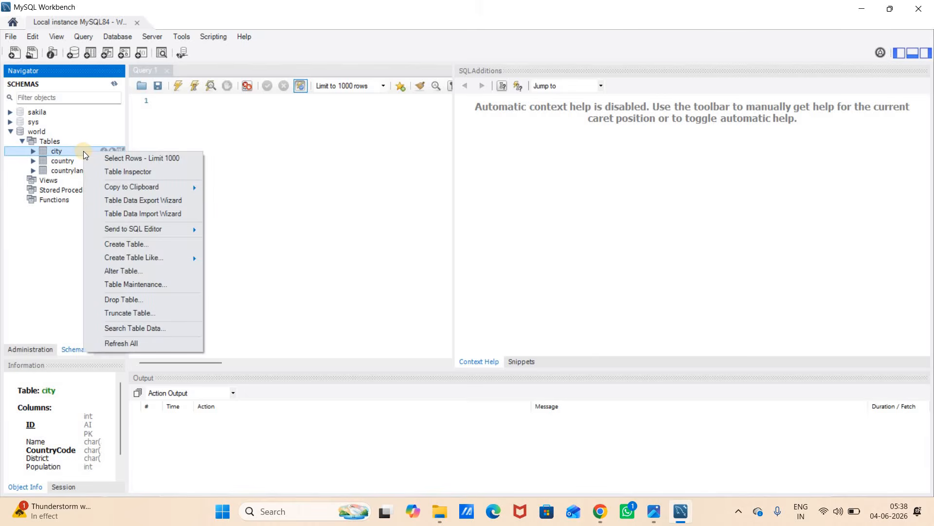
left_click(115, 162)
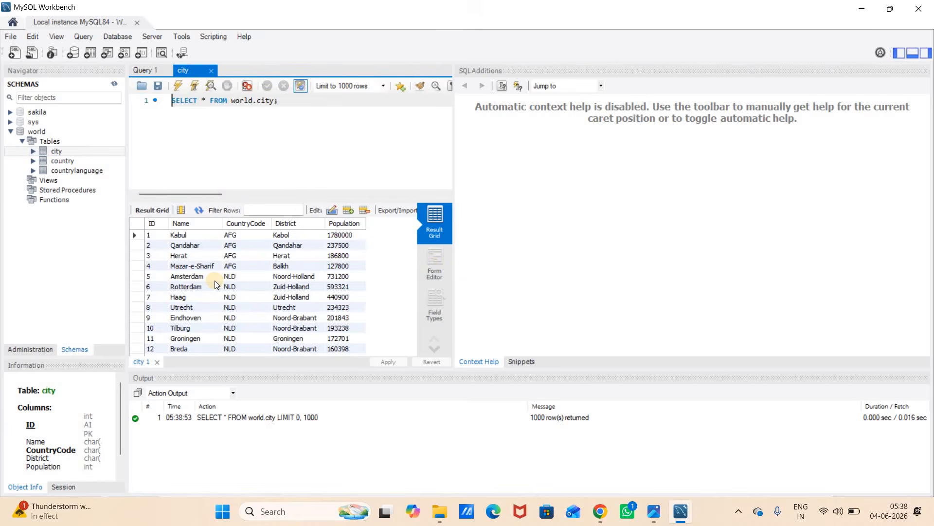
scroll(217, 285, "down", 9)
scroll(216, 285, "down", 20)
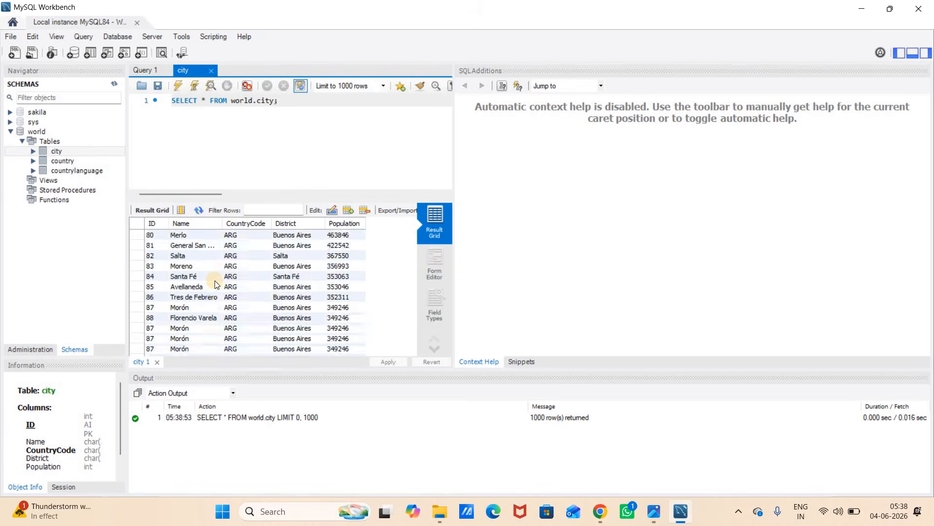
scroll(216, 285, "down", 5)
scroll(216, 285, "up", 20)
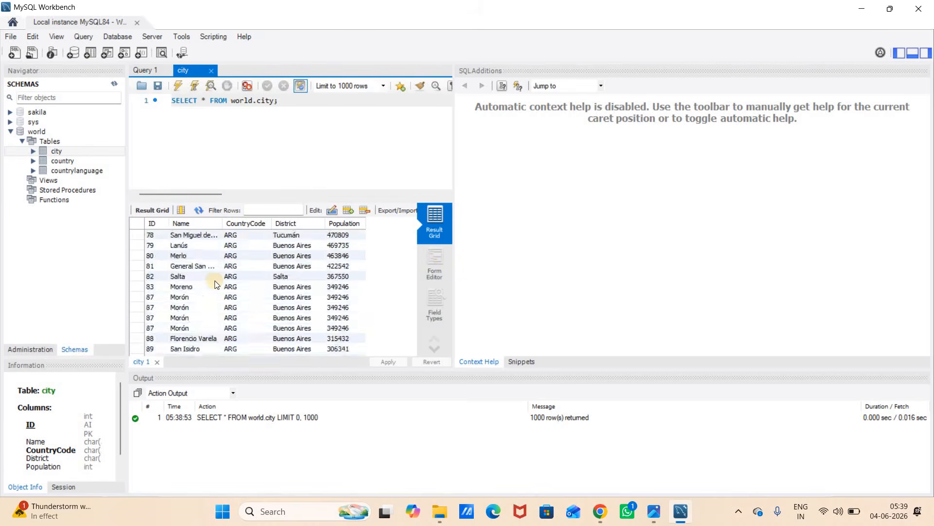
Step: Select the whole statement "SELECT * FROM world.city;" in the query editor and execute it again
left_click_drag(284, 104, 168, 110)
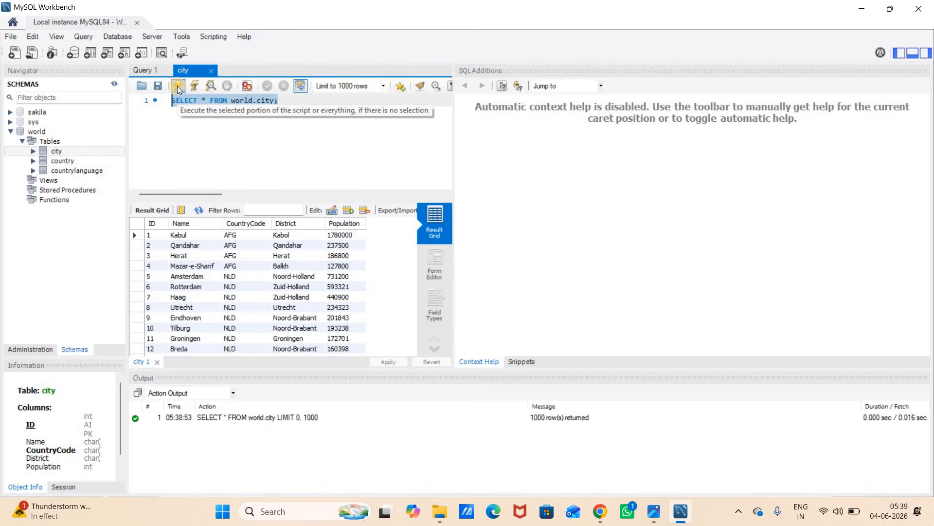
left_click(178, 90)
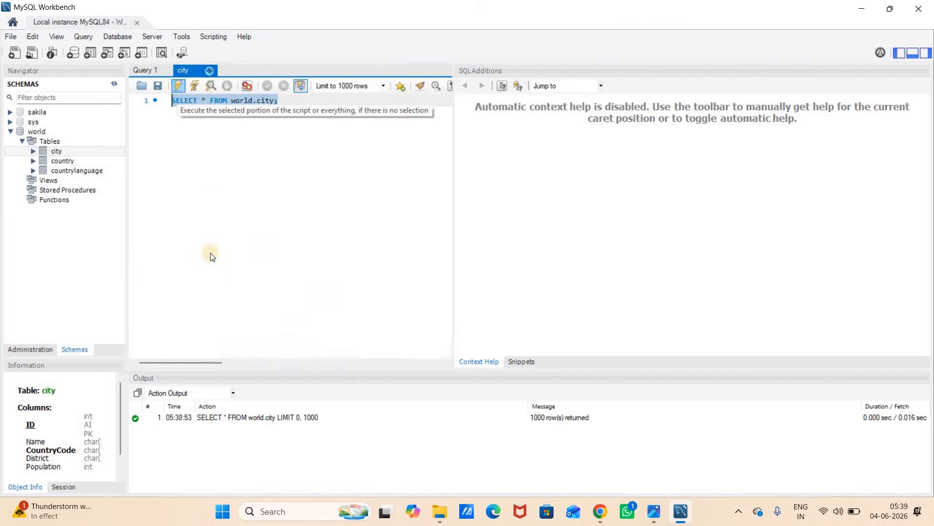